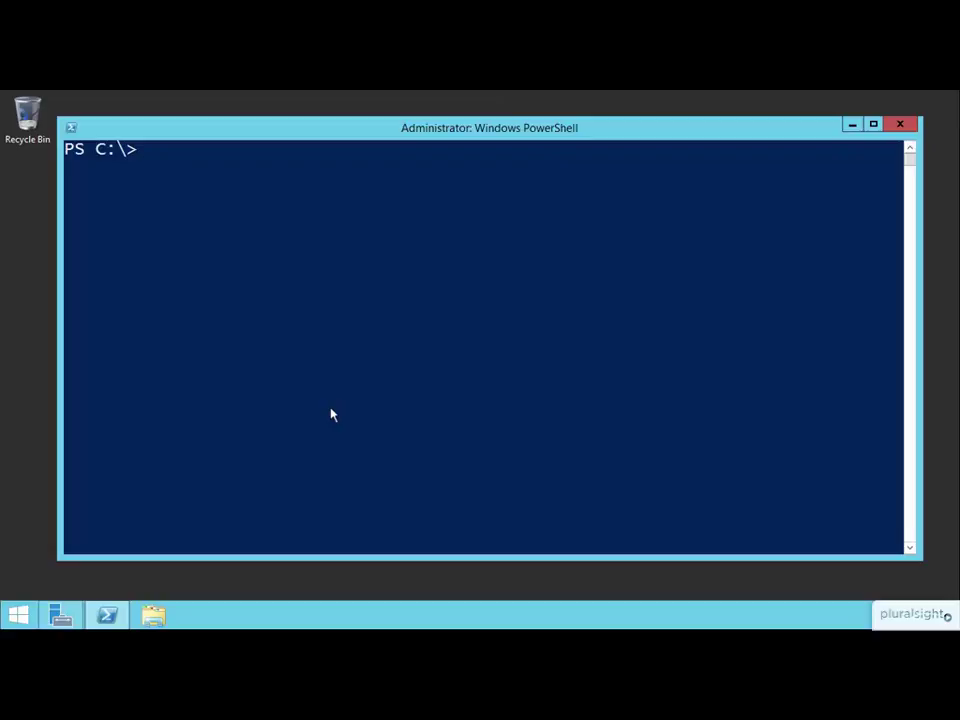
Step: Run get-help *-vm* to search the PowerShell help for virtual machine cmdlets
left_click(312, 295)
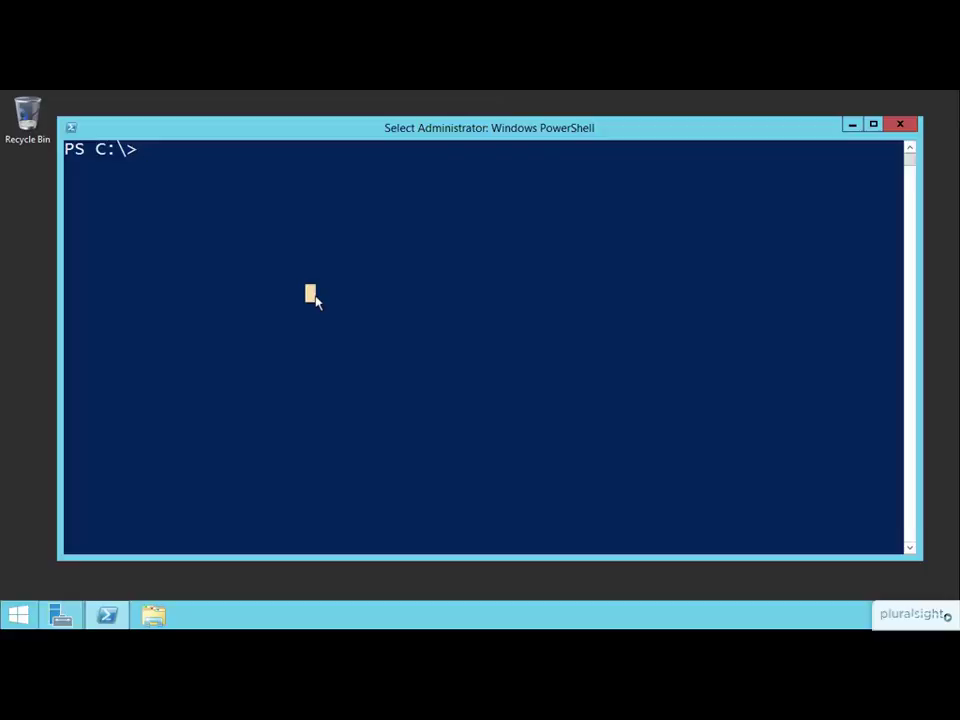
type("get-he")
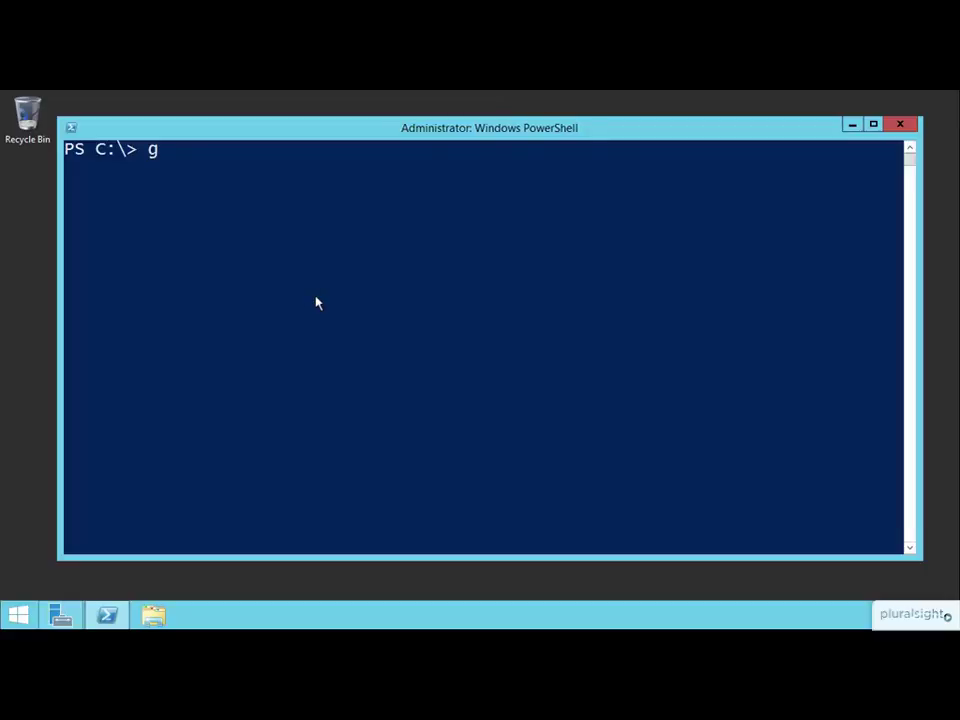
type("lp *vm*")
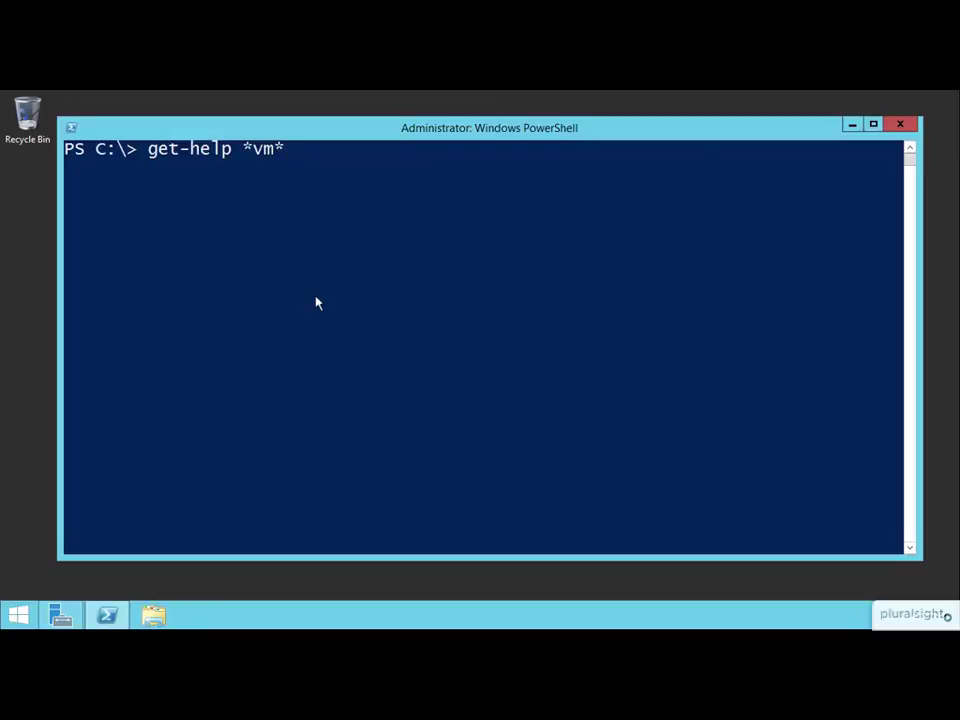
key("Left")
key("Left")
key("Left")
type("-")
key("Right")
key("End")
key("Return")
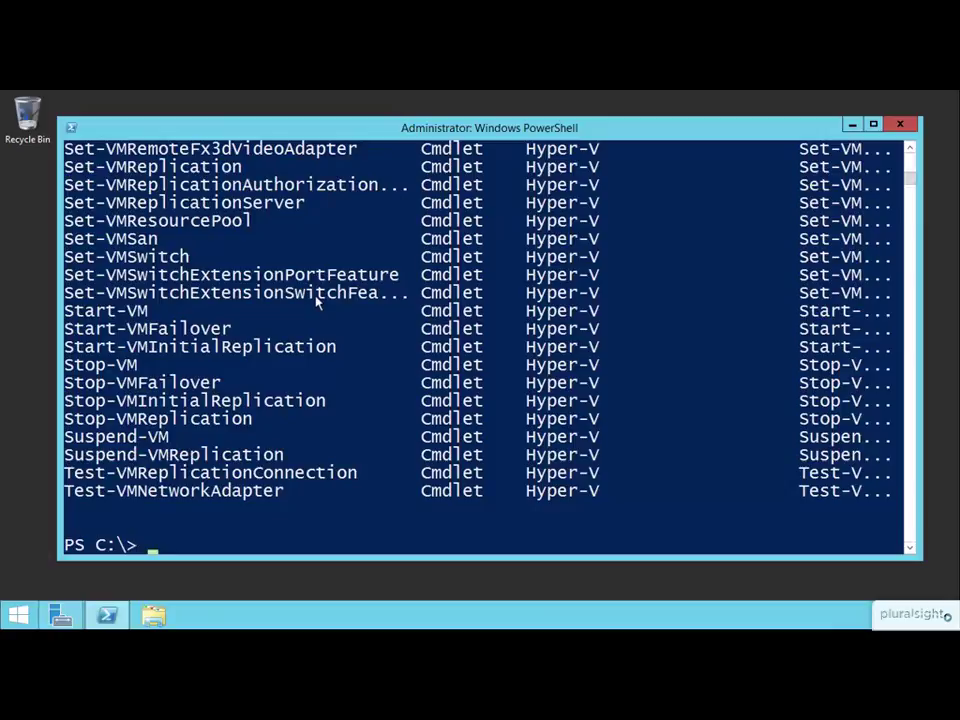
Step: Examine the cmdlet list and highlight the module name in the Remove-VMSwitch row
scroll(316, 302, "up", 4)
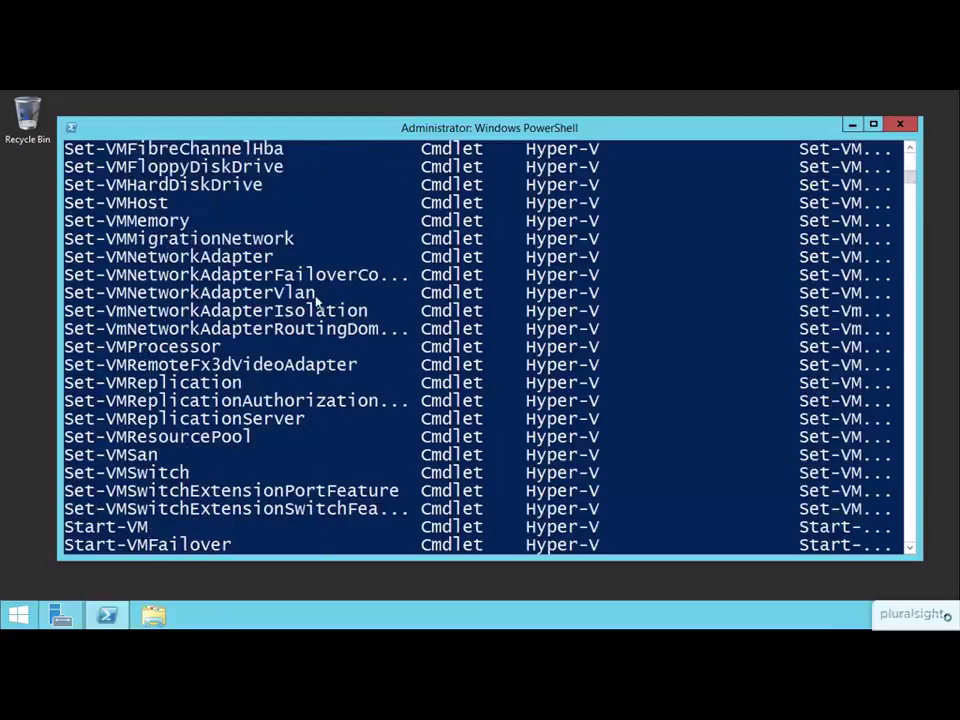
scroll(316, 296, "up", 7)
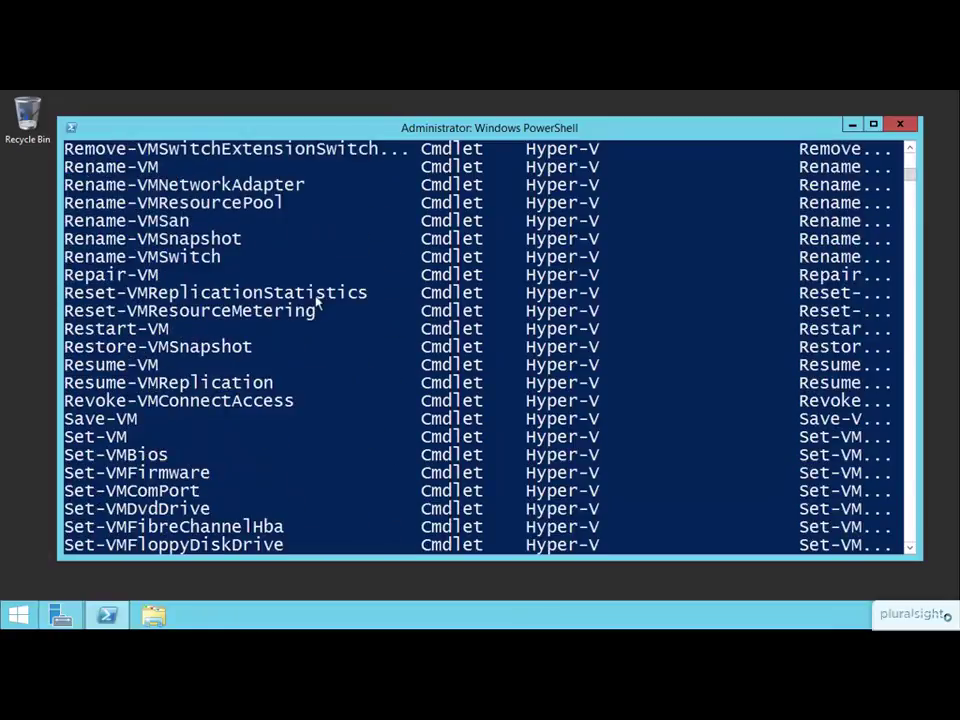
scroll(316, 302, "up", 3)
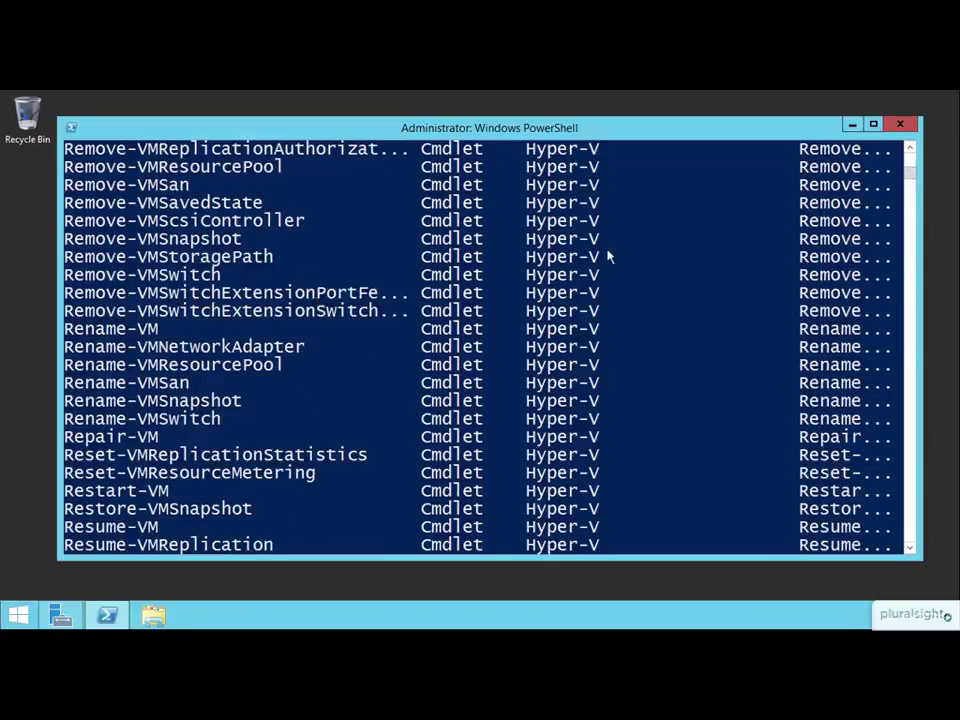
left_click(519, 275)
left_click_drag(519, 275, 605, 277)
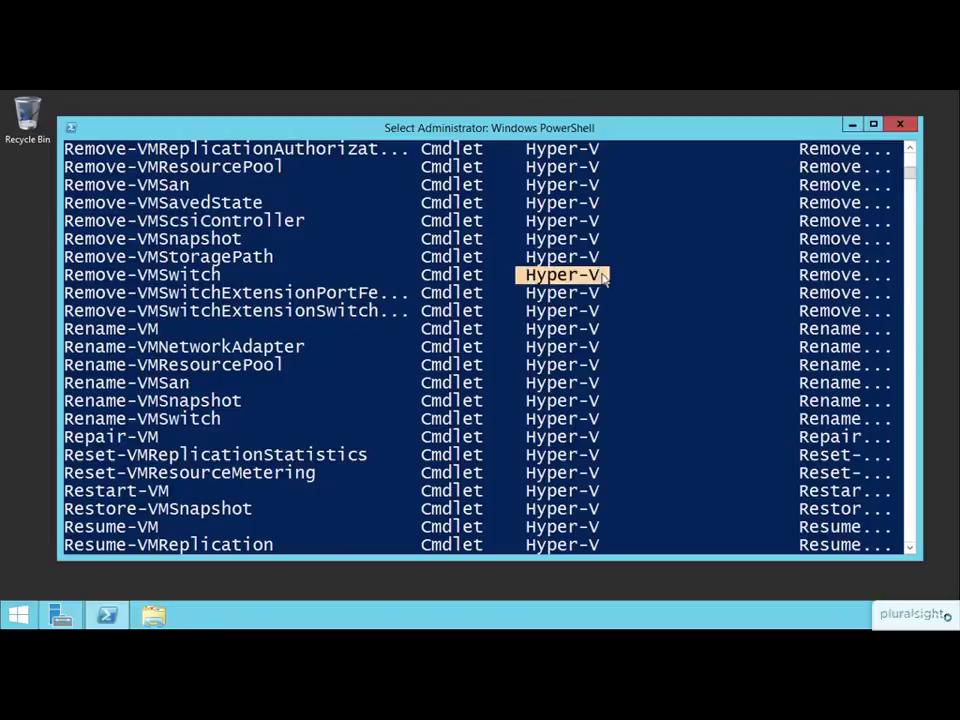
right_click(604, 278)
Step: Clear the console and list the module's cmdlets with get-command -Module Hyper-v | Format-table -AutoSize, examining the list from its start
type("cls")
key("Return")
type("get-")
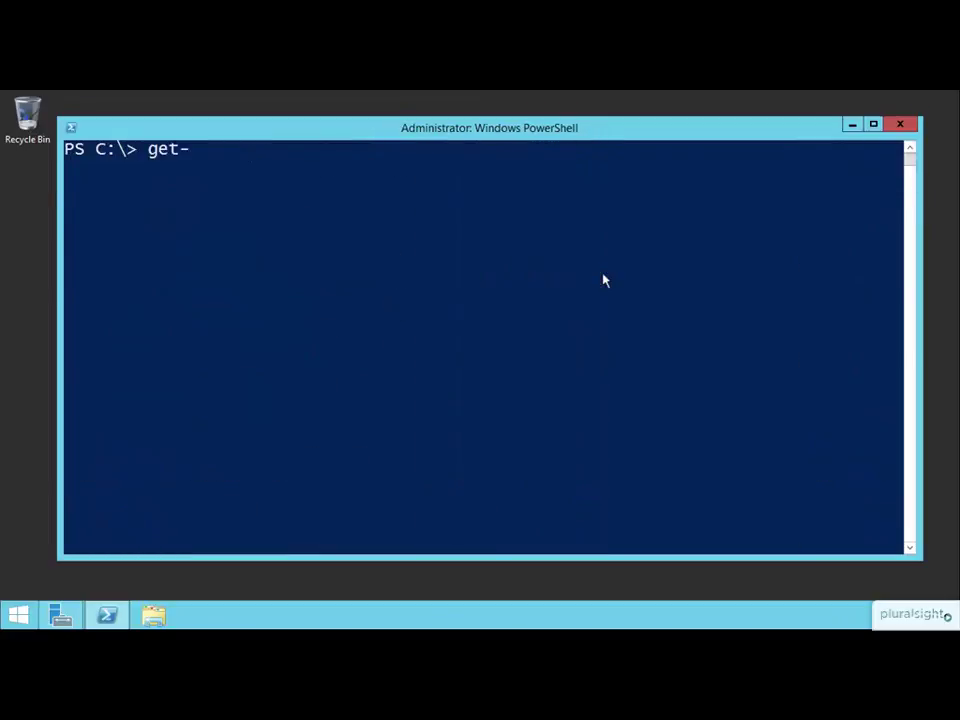
type("command -mo")
key("Tab")
type("Hy")
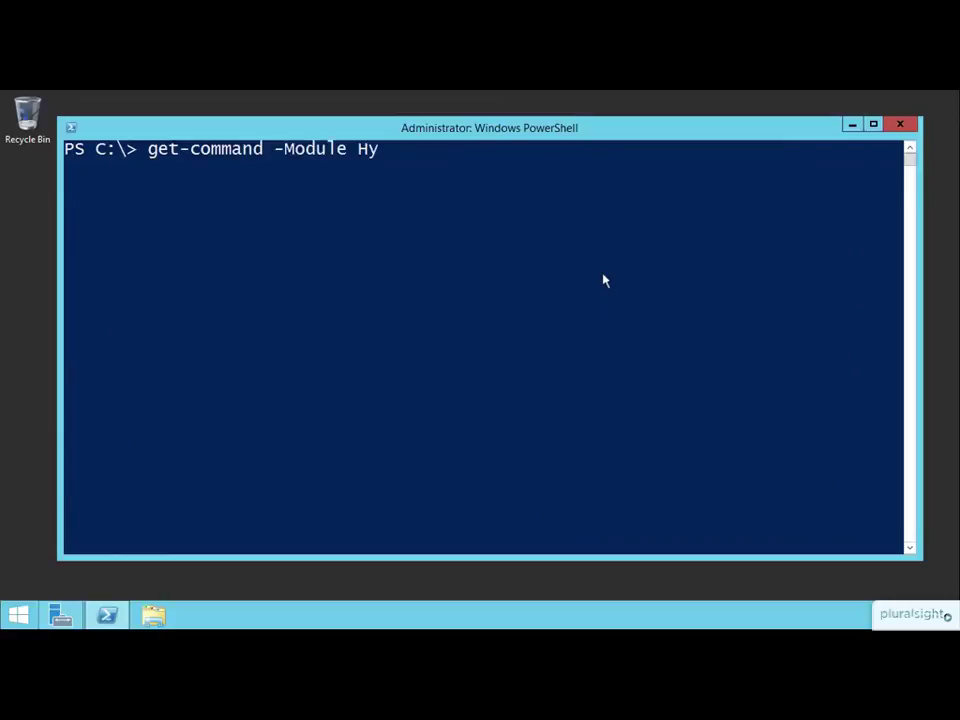
type("per-v | Format-")
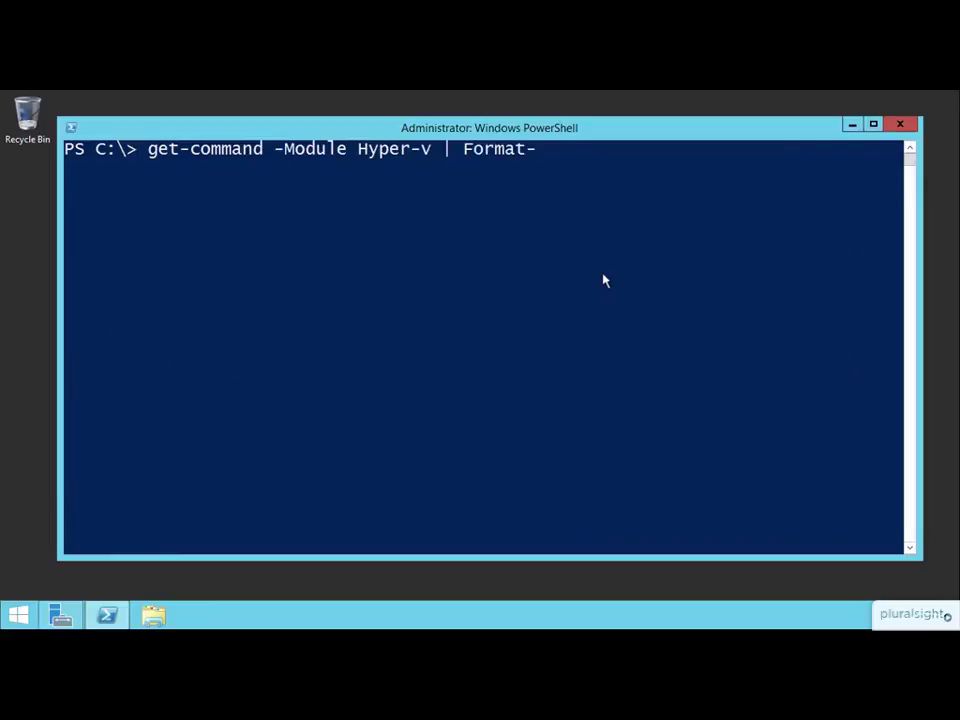
type("table -AutoSize")
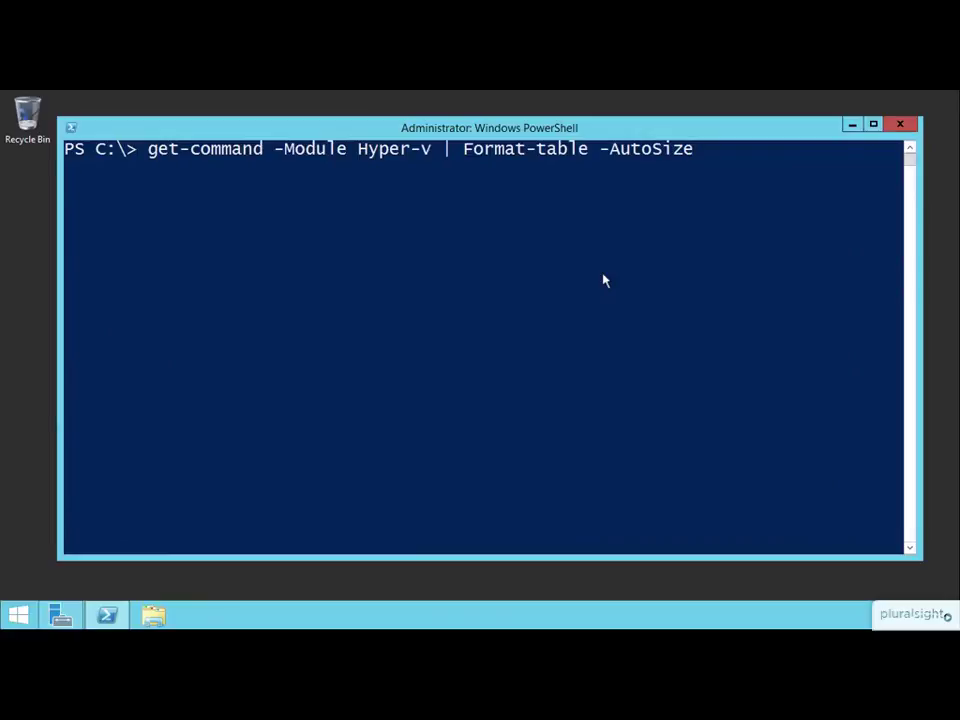
key("Return")
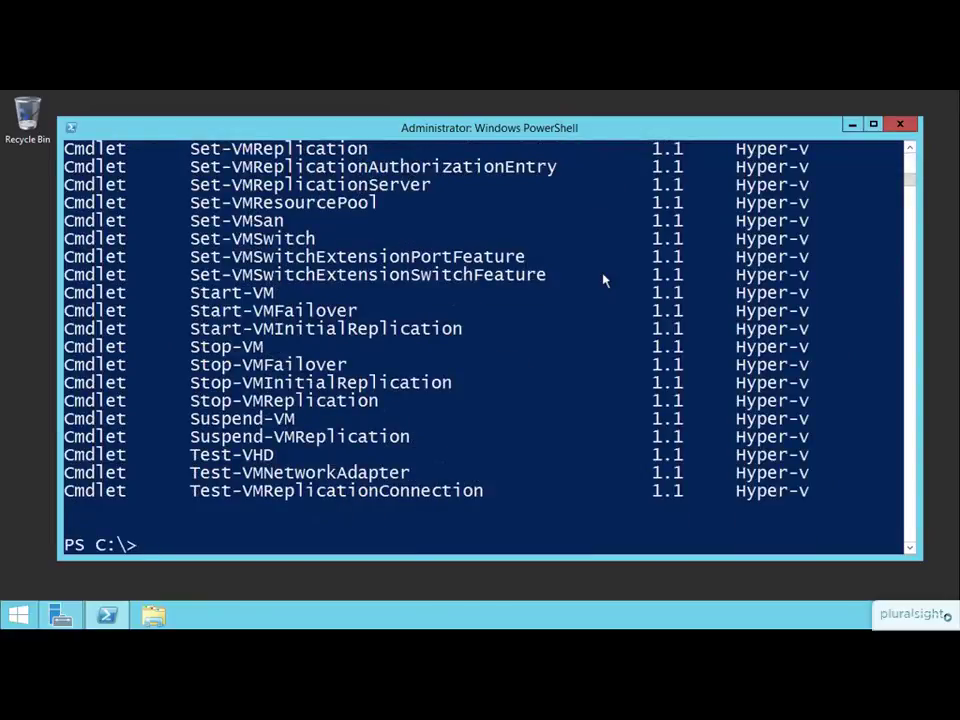
scroll(603, 280, "up", 14)
scroll(603, 280, "up", 20)
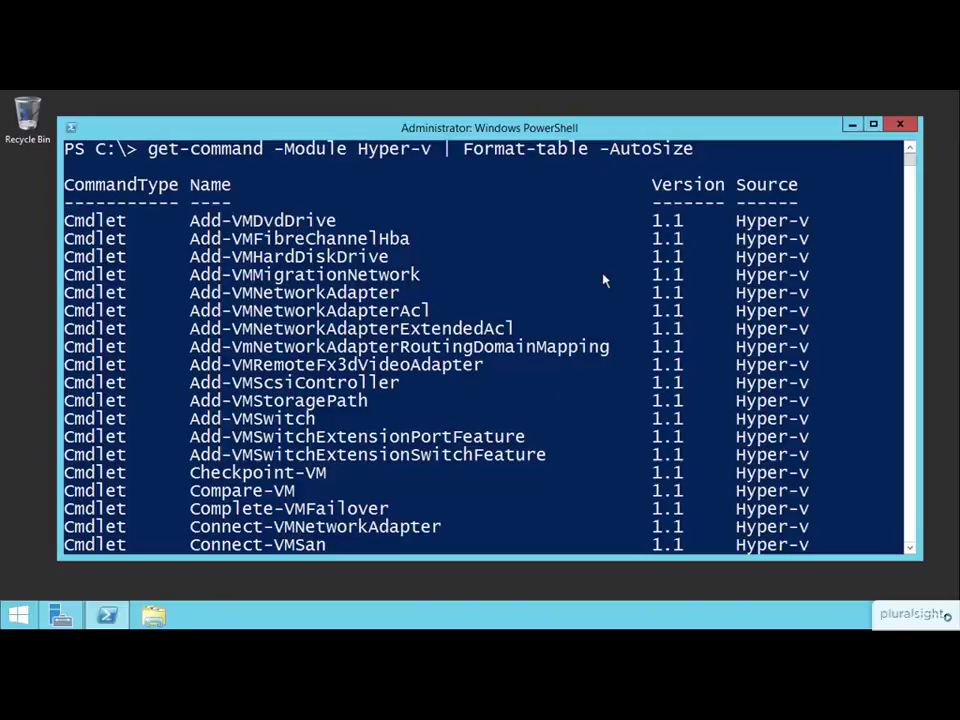
Step: Clear the console and rerun the Hyper-V command listing piped to measure to count its output
type("cls")
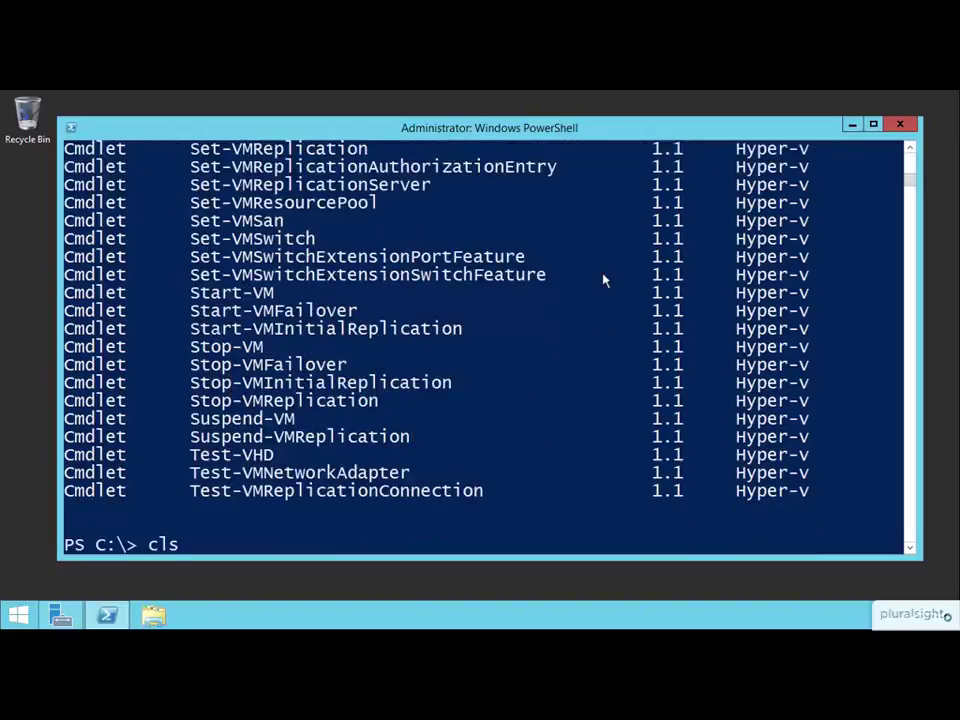
key("Return")
key("Up")
key("Up")
type("| measure")
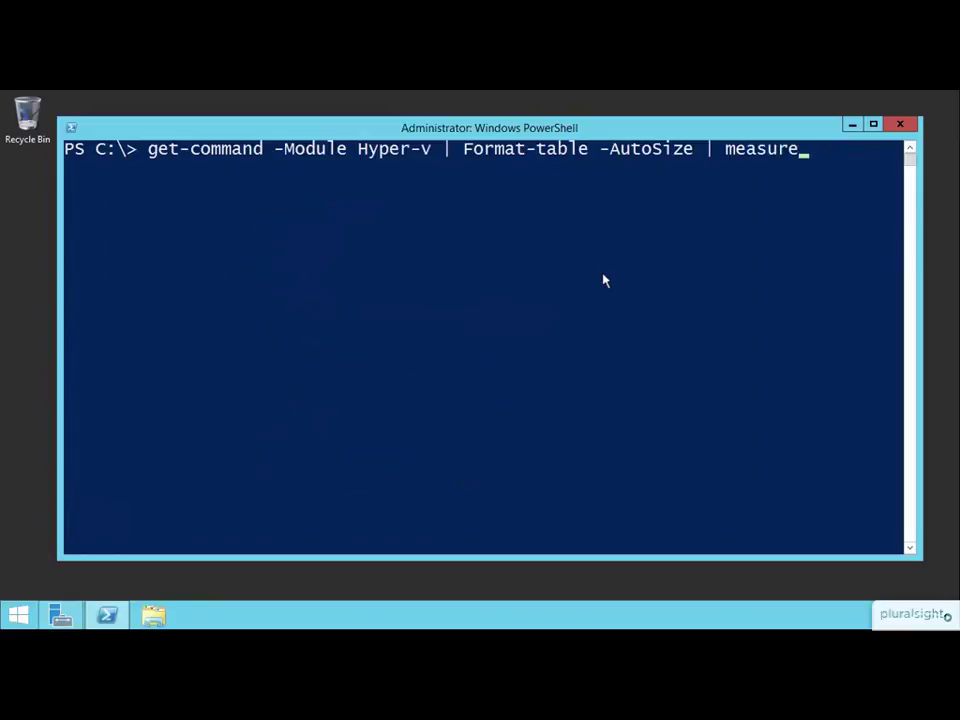
key("Return")
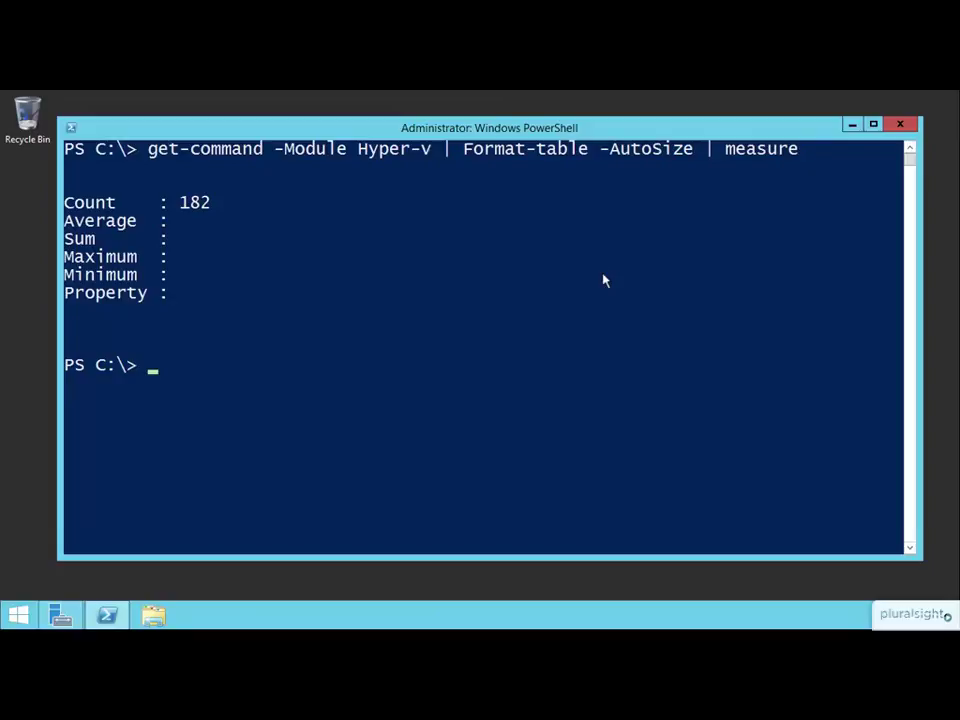
Step: Minimize PowerShell, open Hyper-V Manager from Server Manager's tools and pin it to the taskbar
left_click(851, 125)
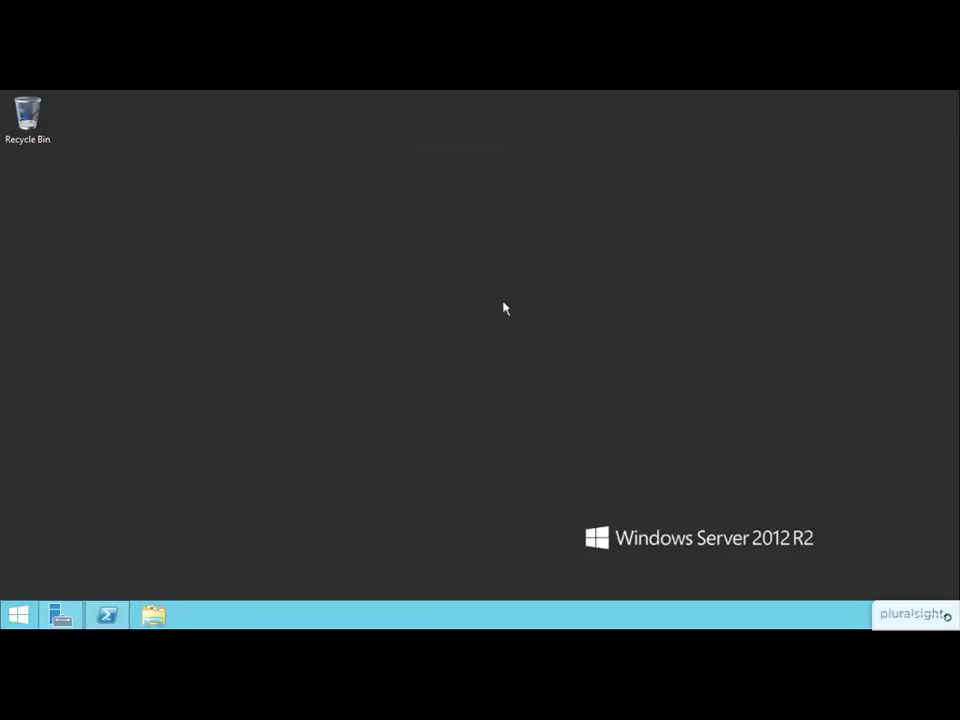
left_click(61, 616)
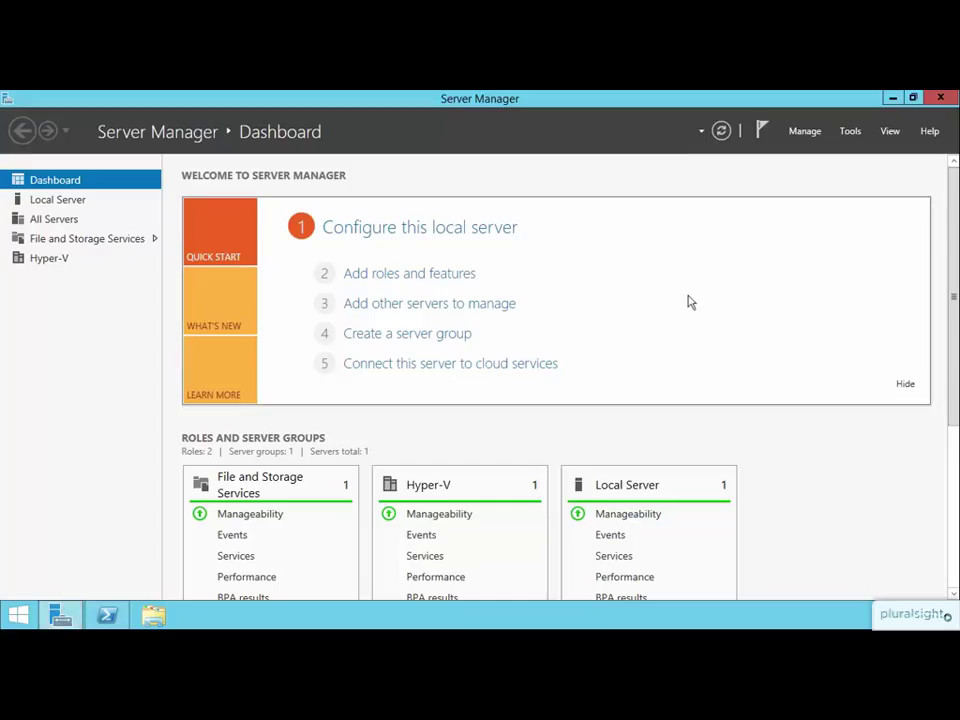
left_click(849, 134)
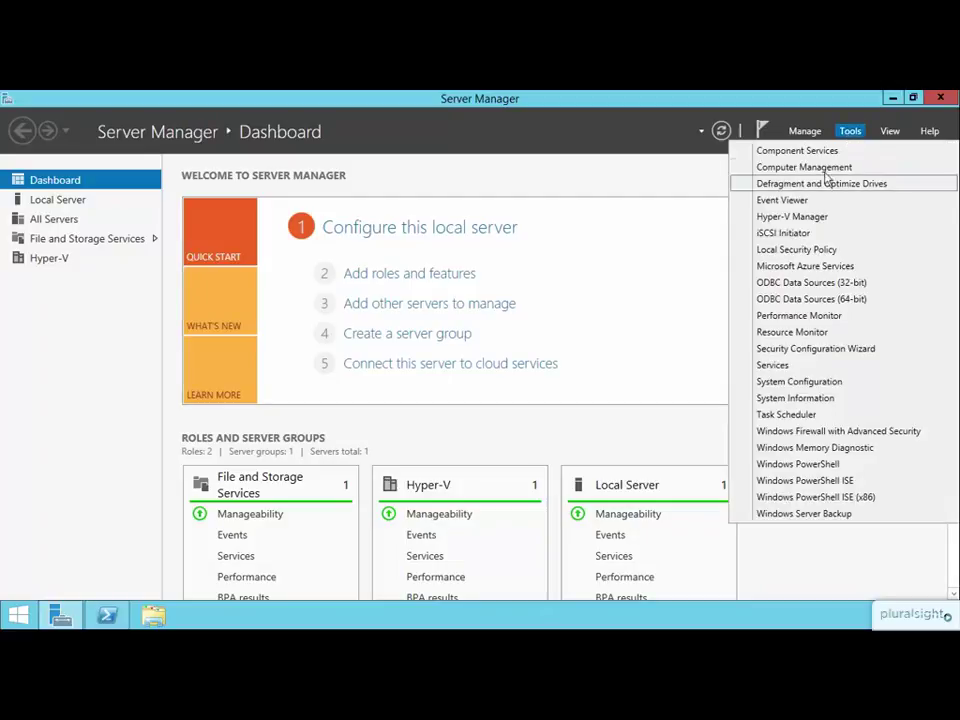
left_click(795, 217)
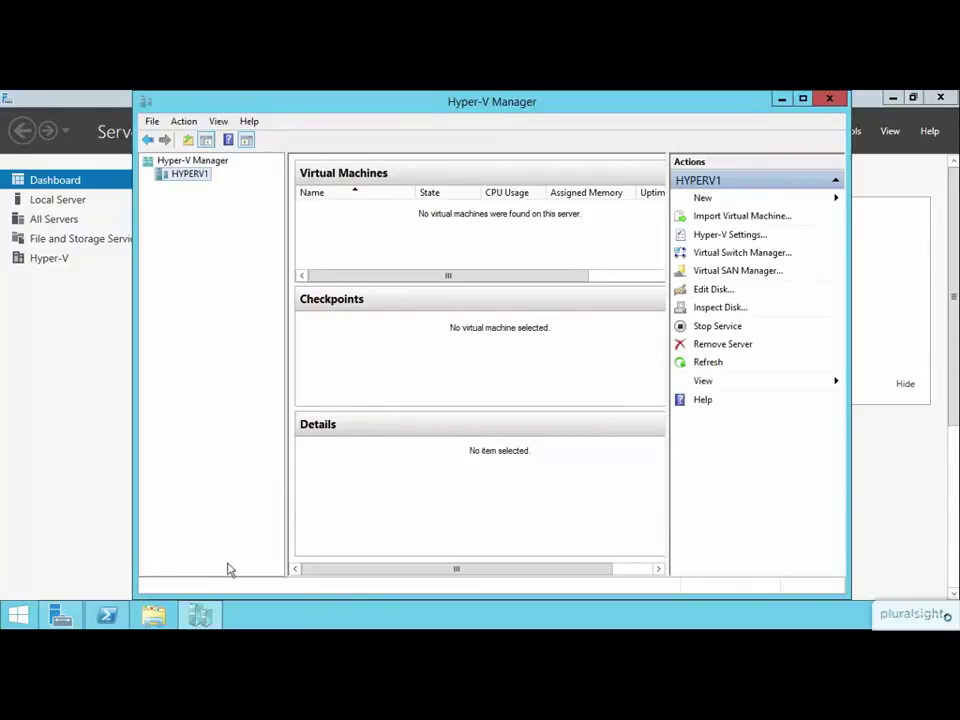
right_click(203, 616)
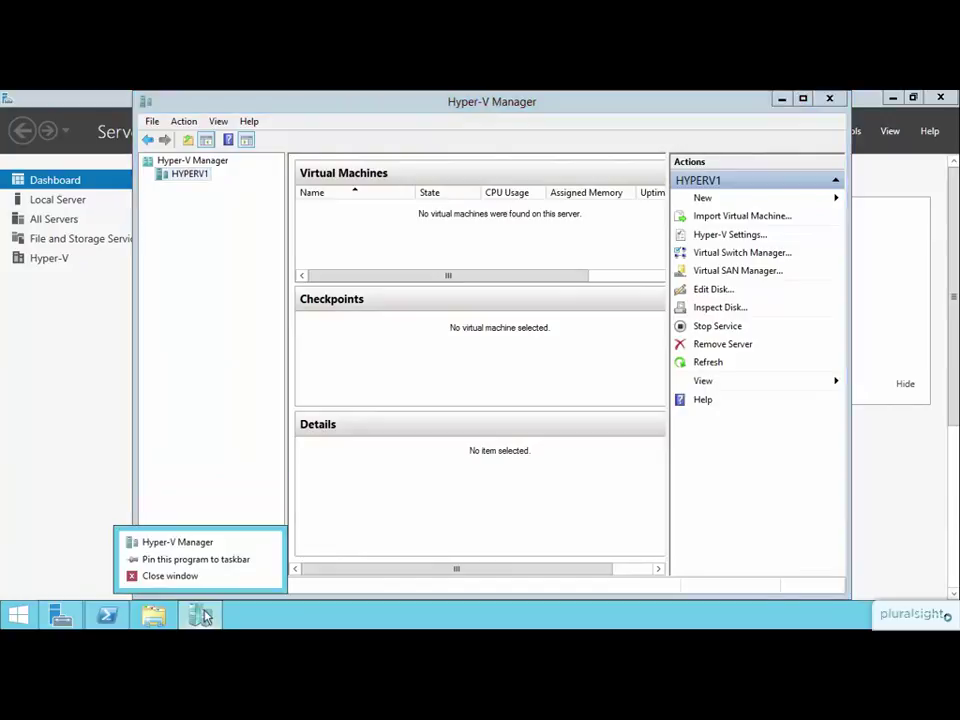
left_click(205, 565)
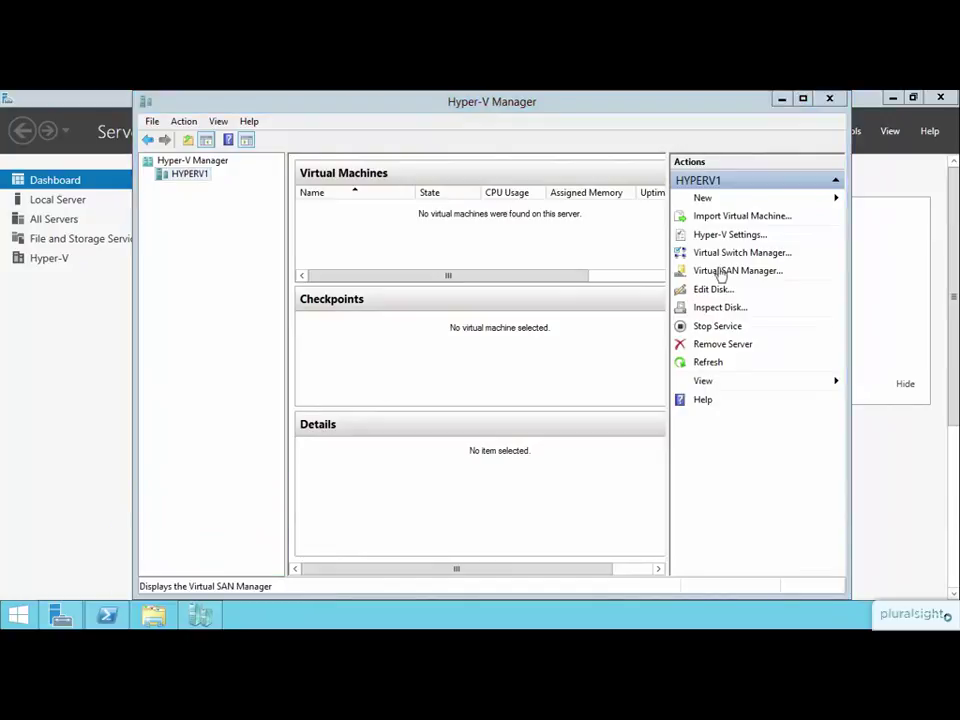
Step: Close Server Manager and show the HYPERV1 server in a maximized Hyper-V Manager window
left_click(940, 97)
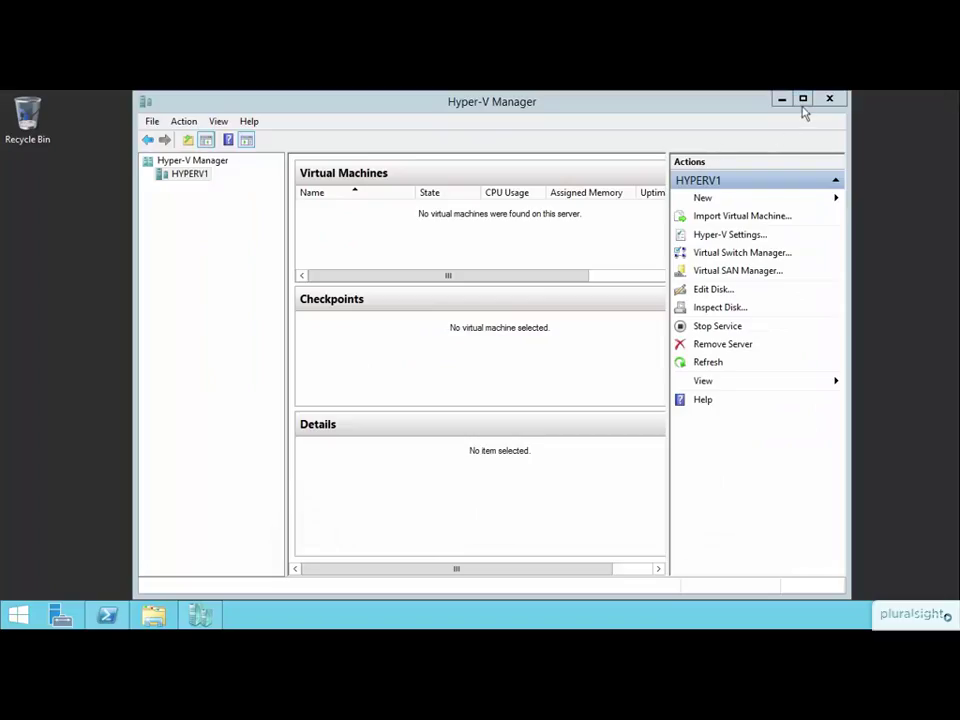
left_click(803, 99)
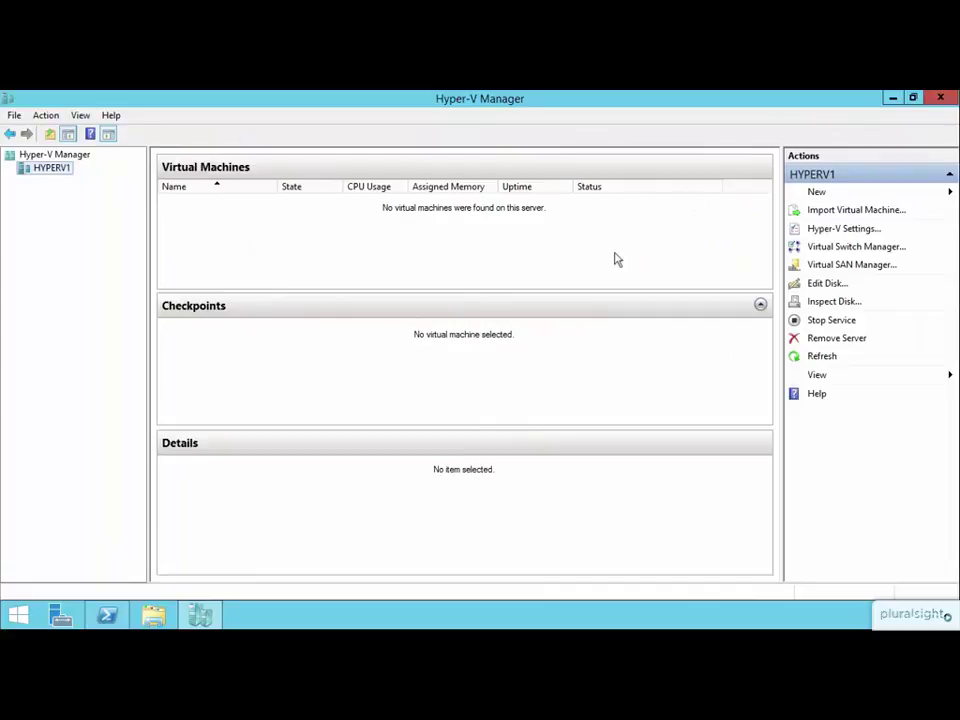
left_click(70, 157)
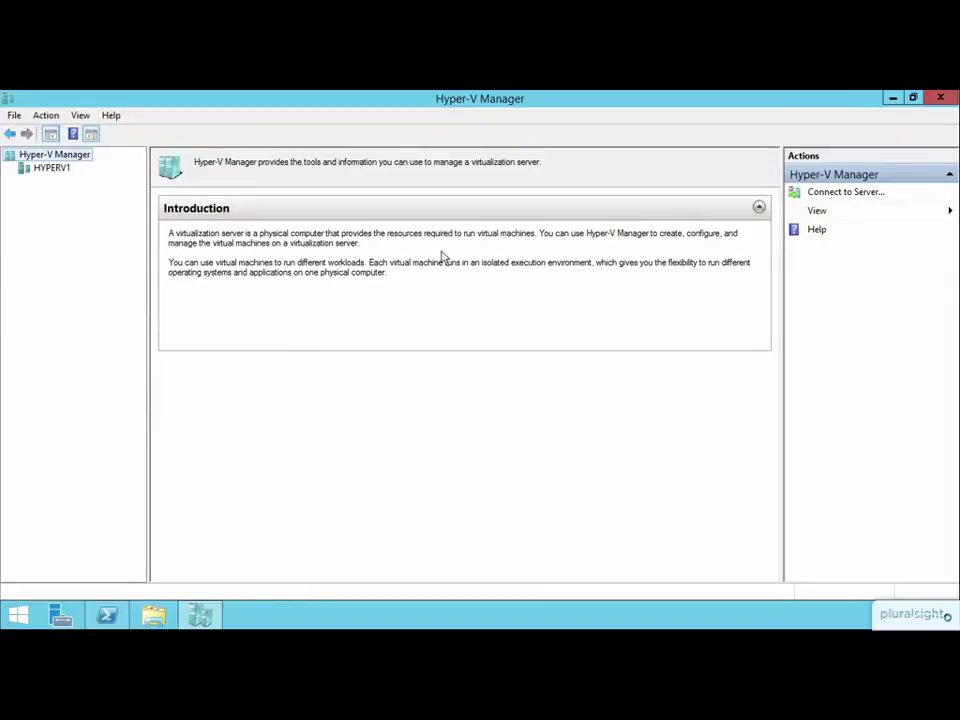
left_click(52, 168)
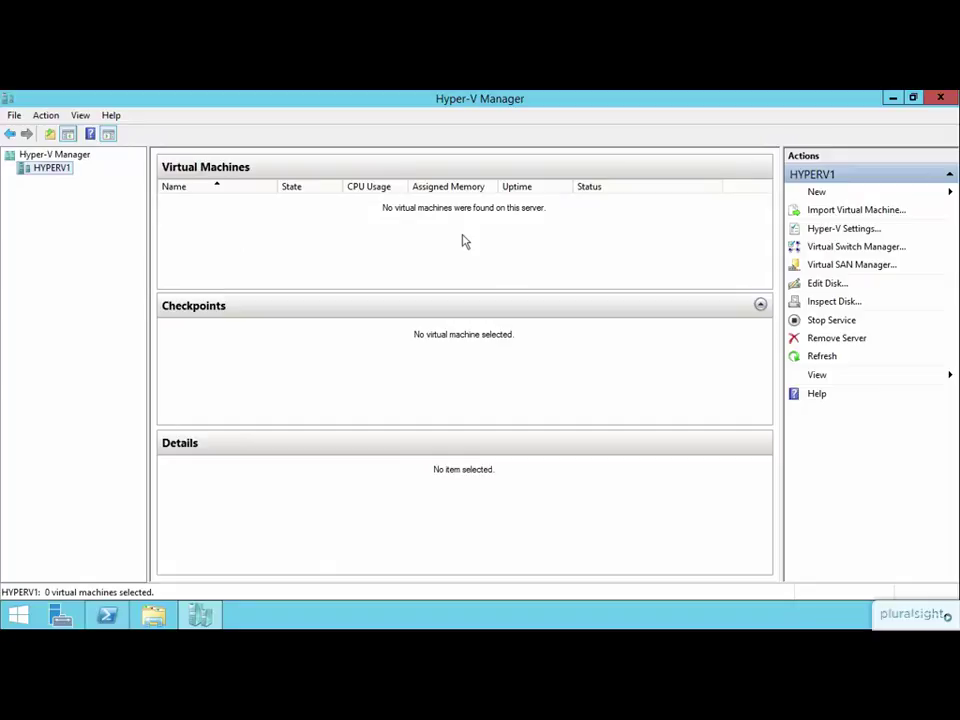
Step: Start creating a new virtual machine on HYPERV1 and name it Server1
left_click(816, 194)
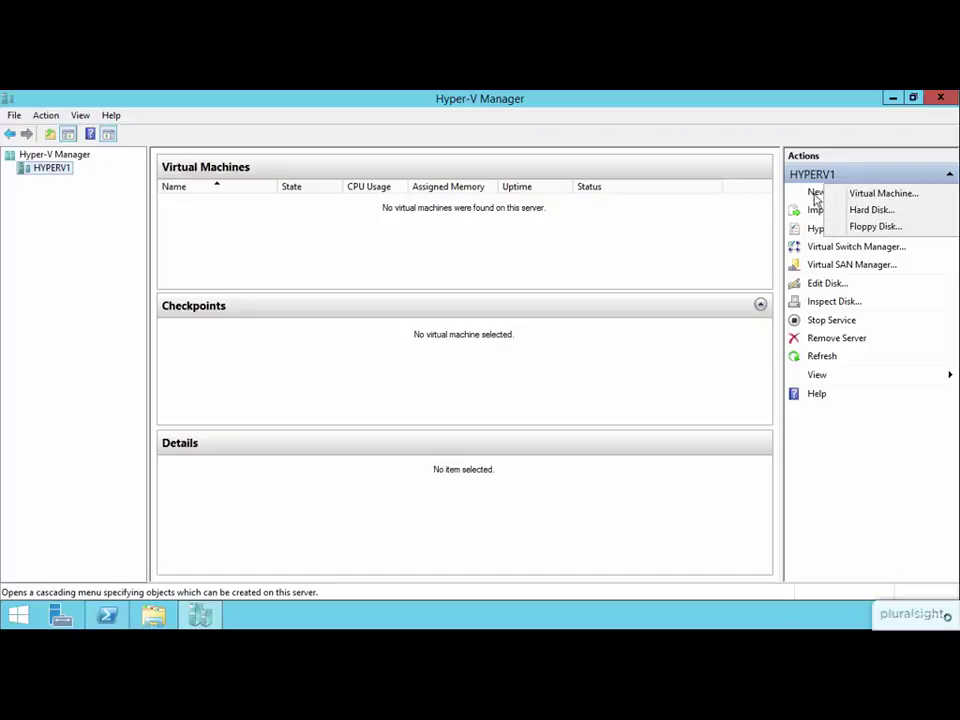
left_click(874, 195)
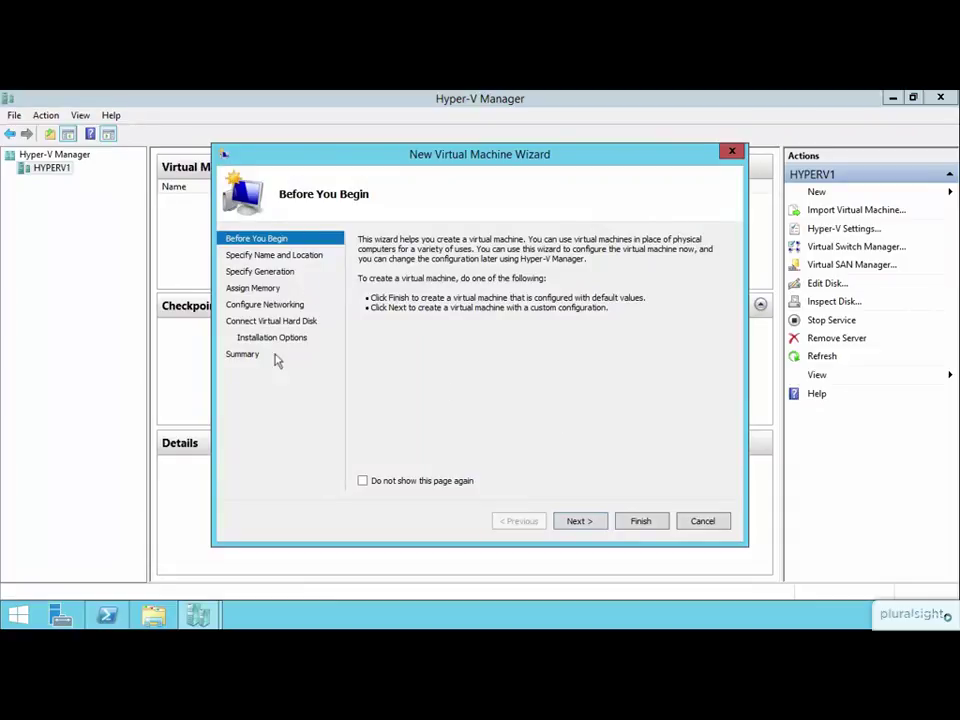
left_click(578, 521)
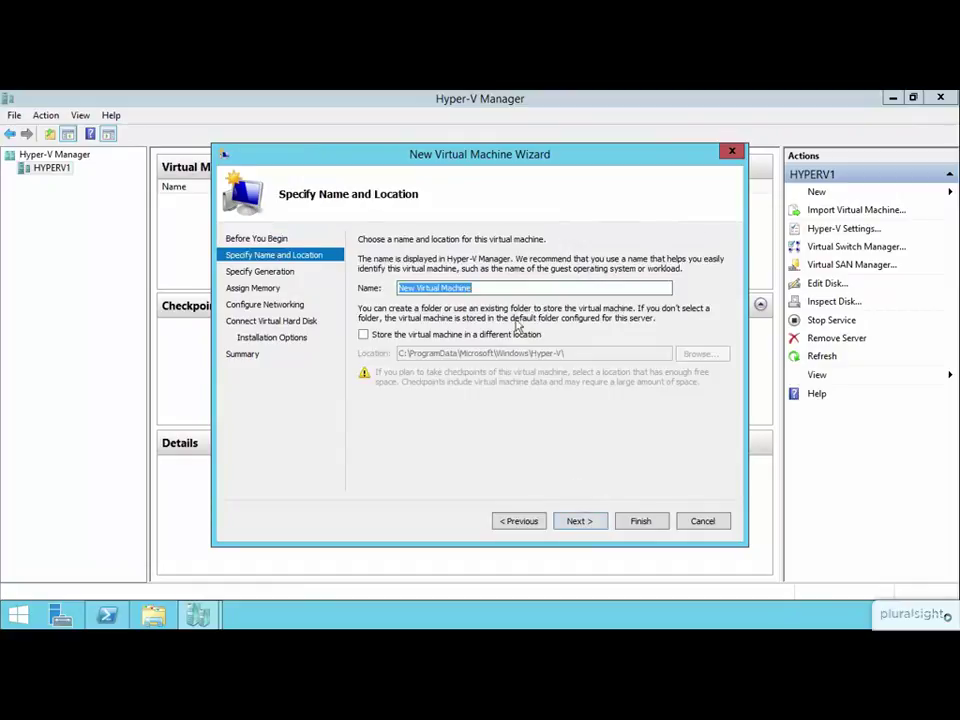
left_click(484, 287)
left_click_drag(486, 287, 395, 286)
type("Ser")
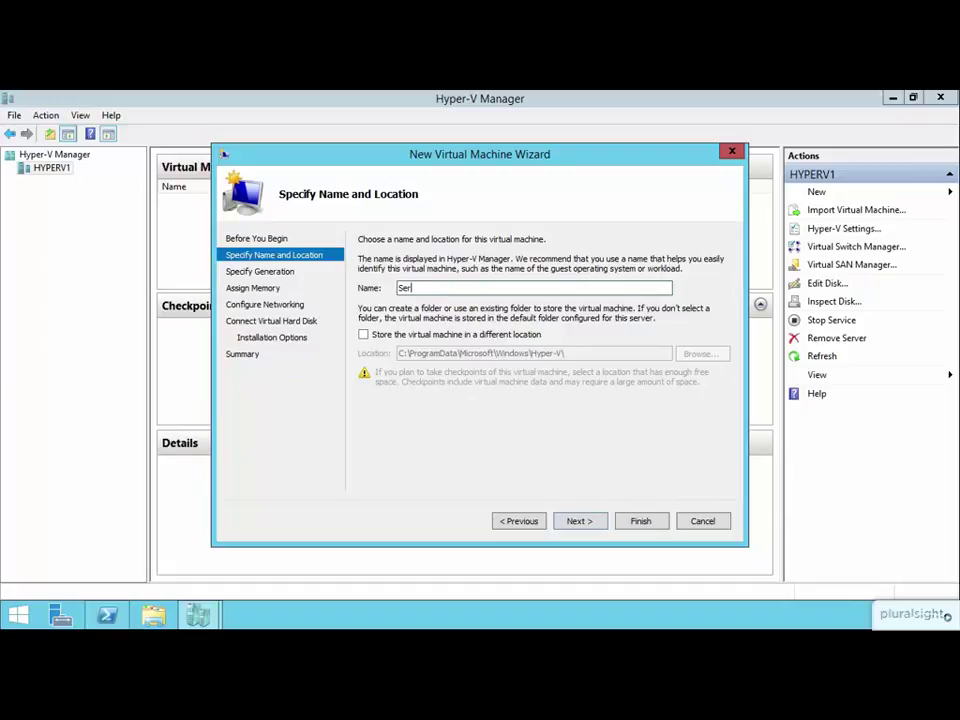
type("ver1")
Step: Keep the default storage location, choose Generation 2 for the virtual machine and proceed to memory assignment
left_click(398, 337)
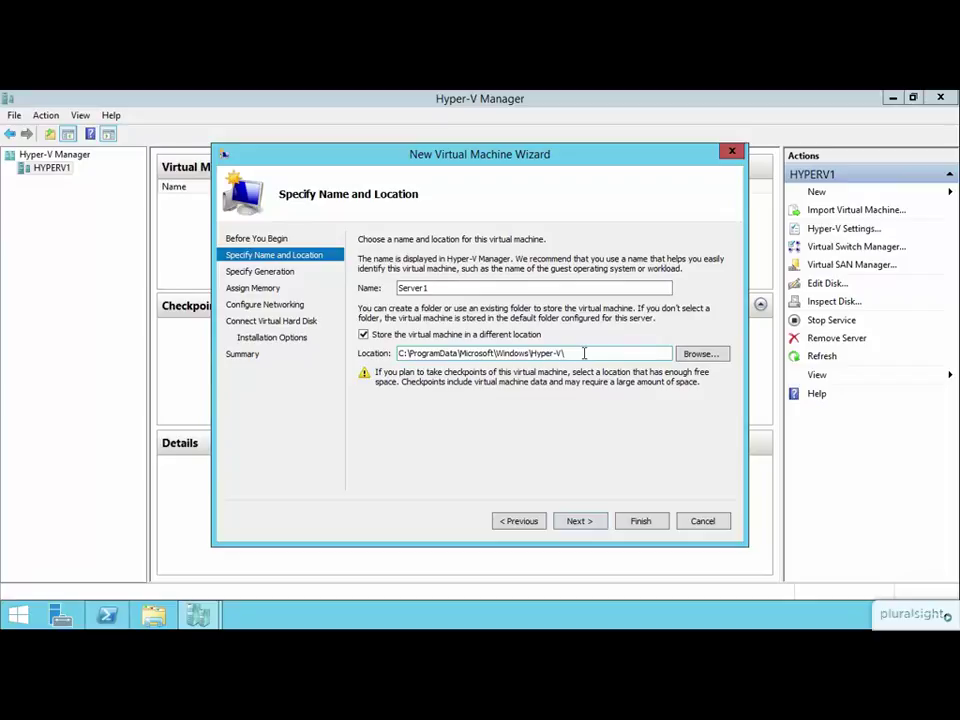
left_click(456, 335)
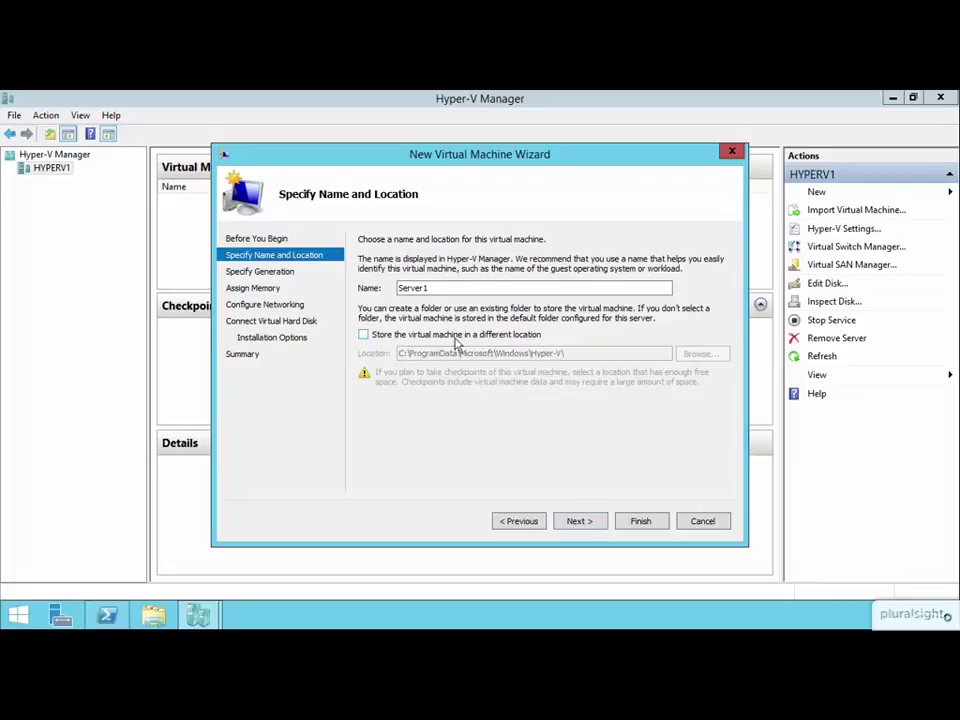
left_click(579, 520)
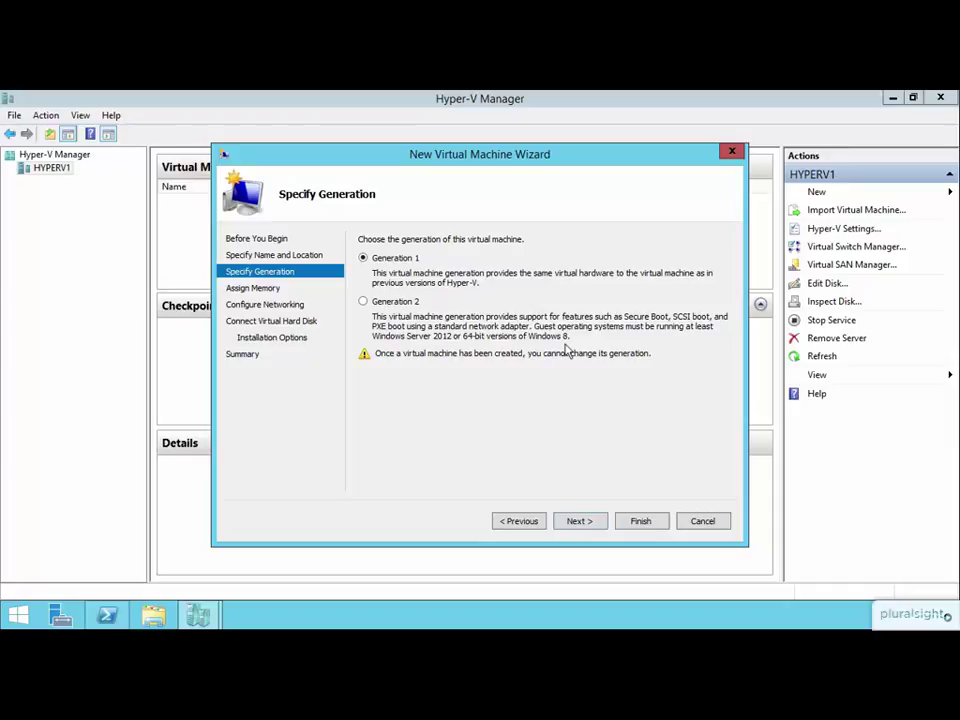
left_click(403, 303)
left_click(576, 521)
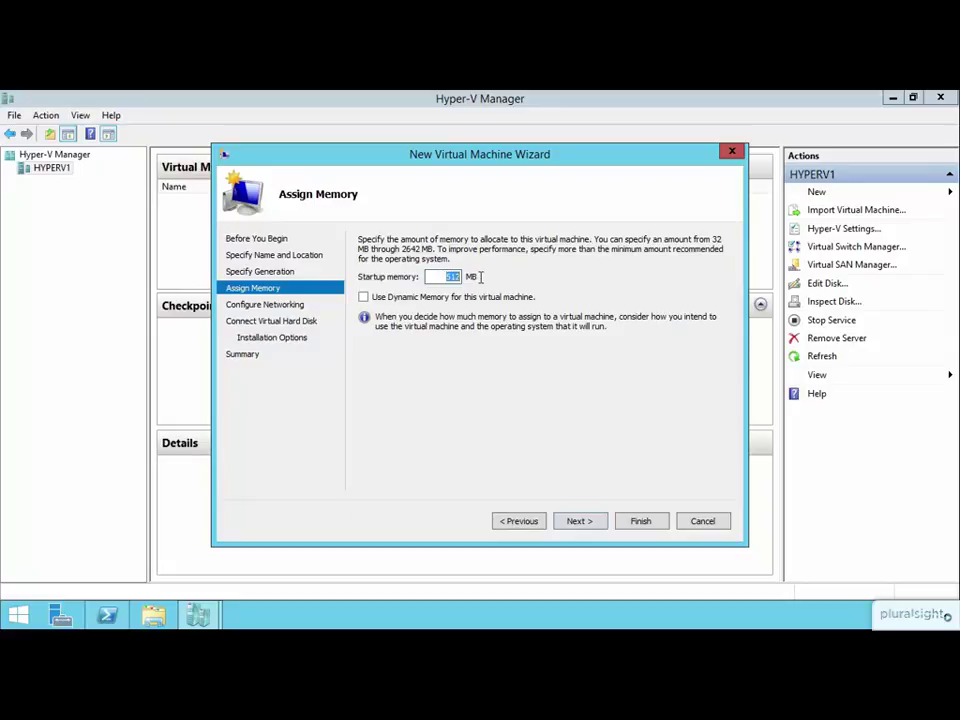
Step: Set the startup memory to 1024 MB and connect the network adapter to Intel(R) 82574L Gigabit Network Connection - Virtual Switch
type("1024")
left_click(588, 520)
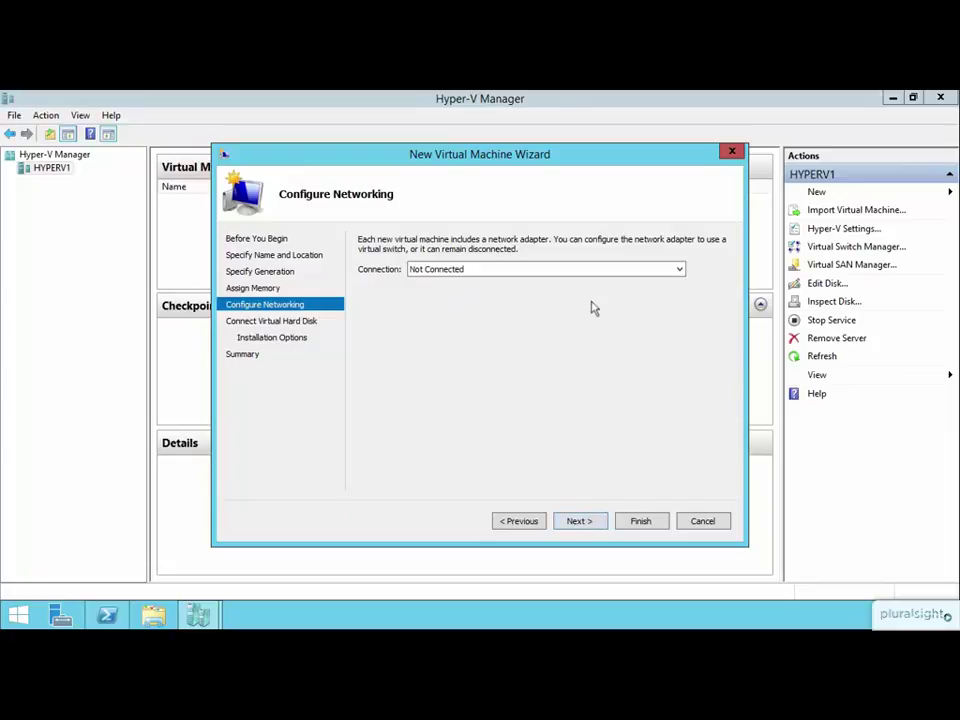
left_click(585, 271)
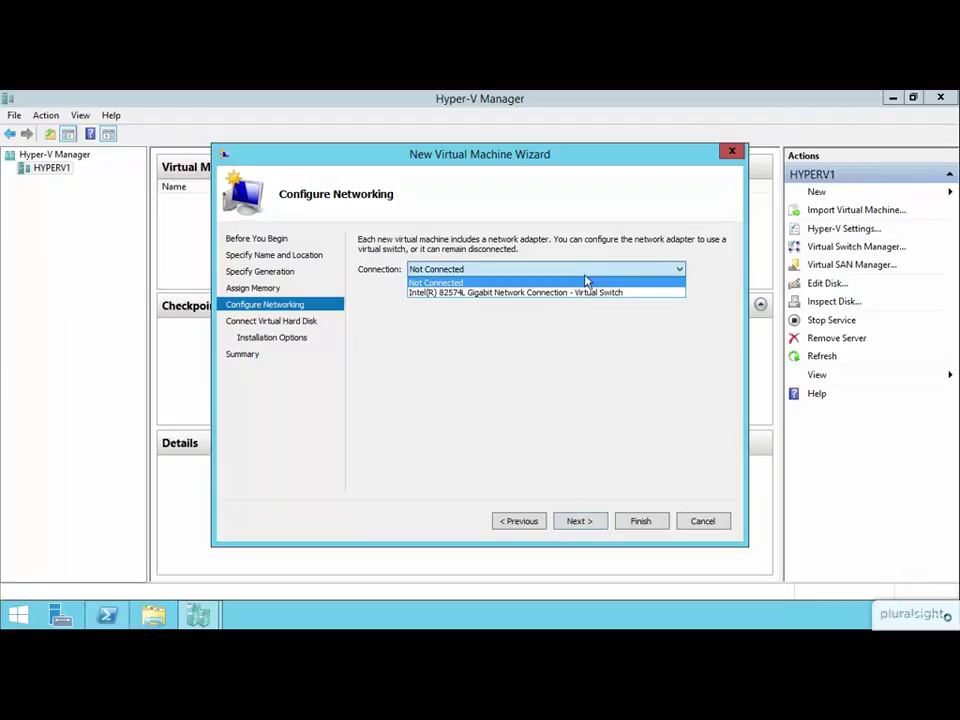
left_click(510, 293)
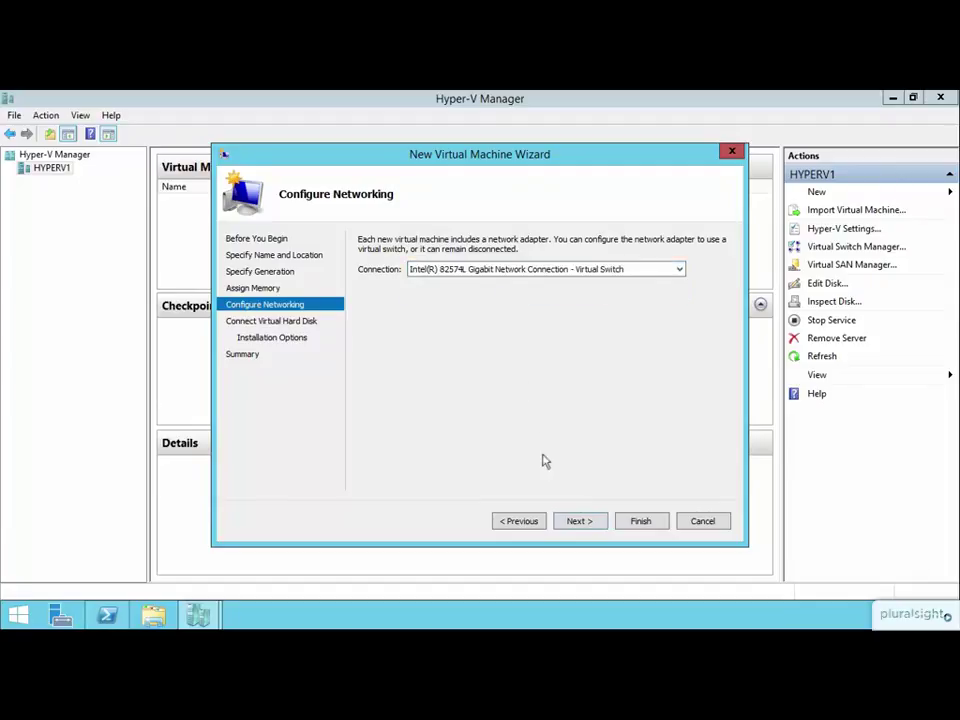
Step: Create the virtual hard disk Server1.vhdx in the default location, keeping its size at 127 GB
left_click(592, 521)
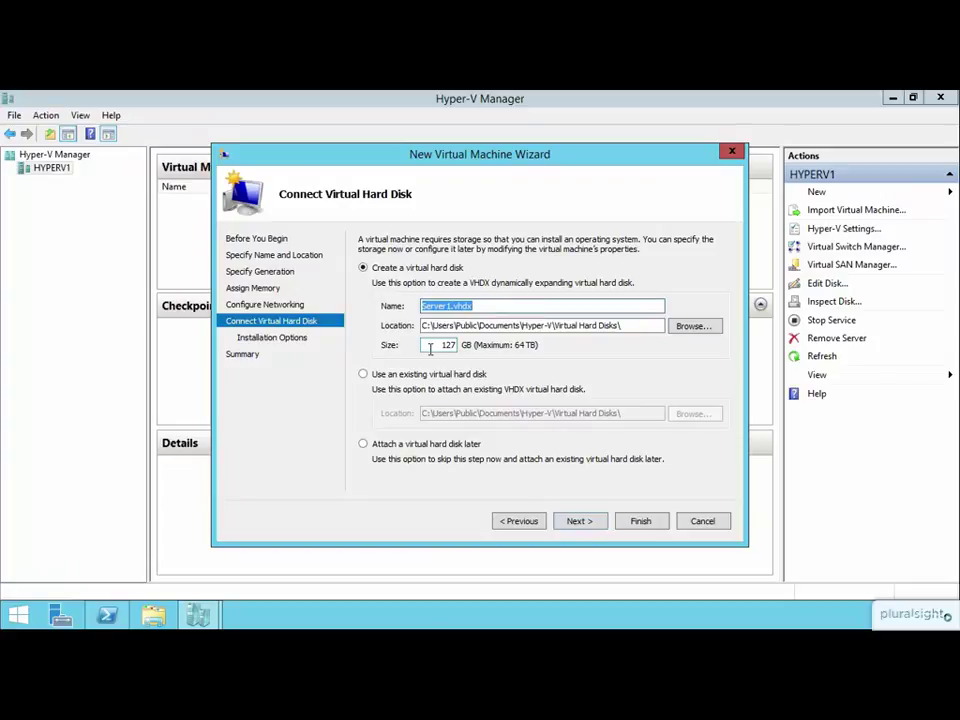
left_click_drag(438, 345, 458, 346)
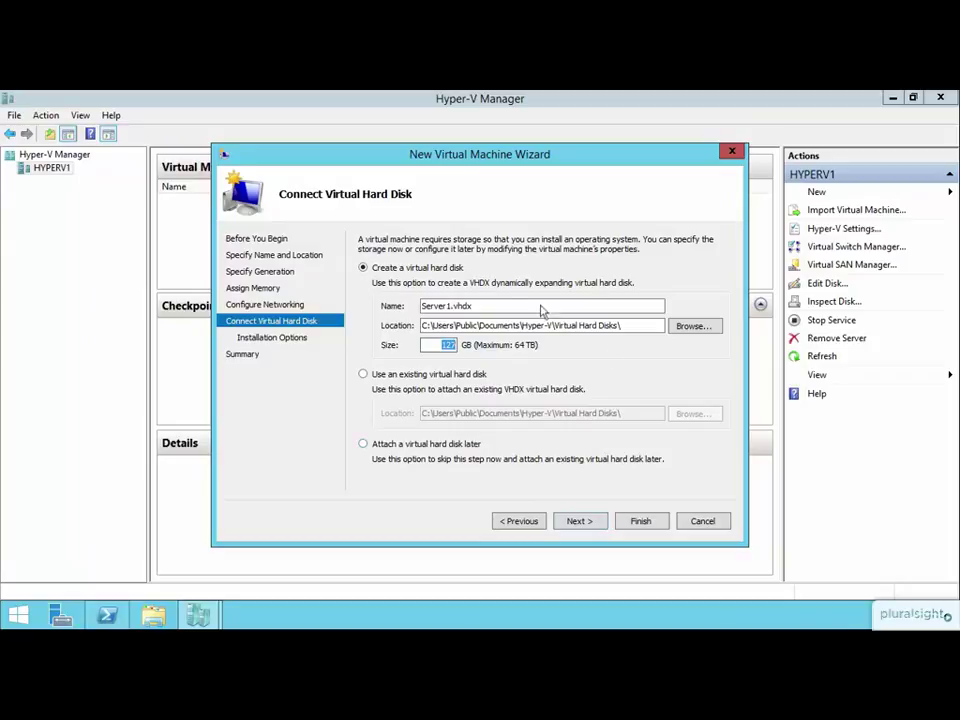
left_click(585, 521)
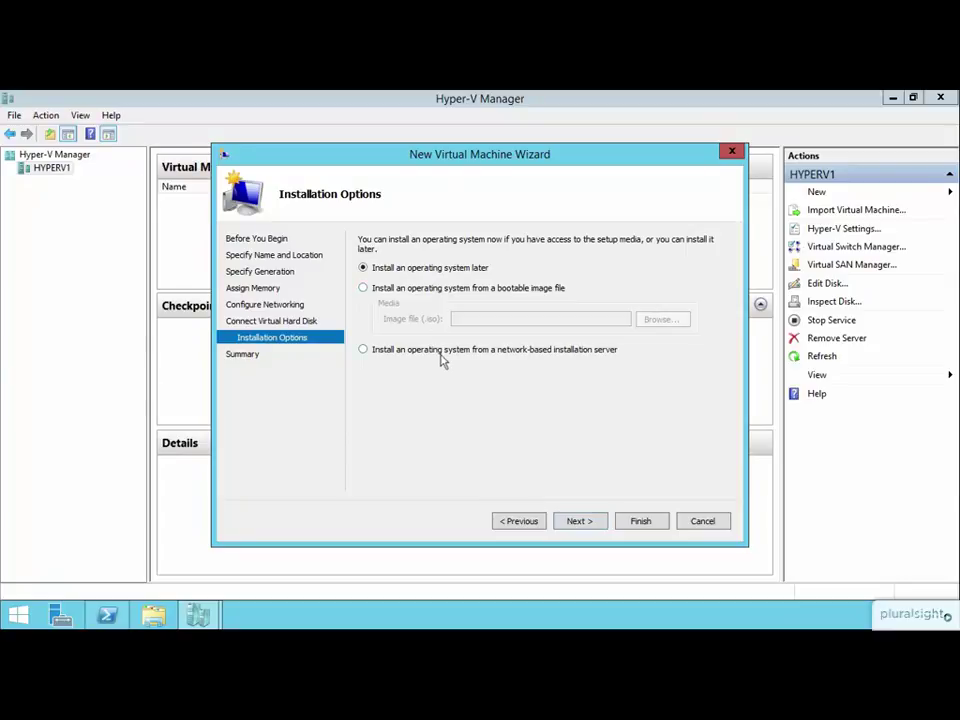
Step: Choose to install from the 9200.16384.WIN8_RTM bootable image in C:\ISO and finish creating the virtual machine
left_click(440, 291)
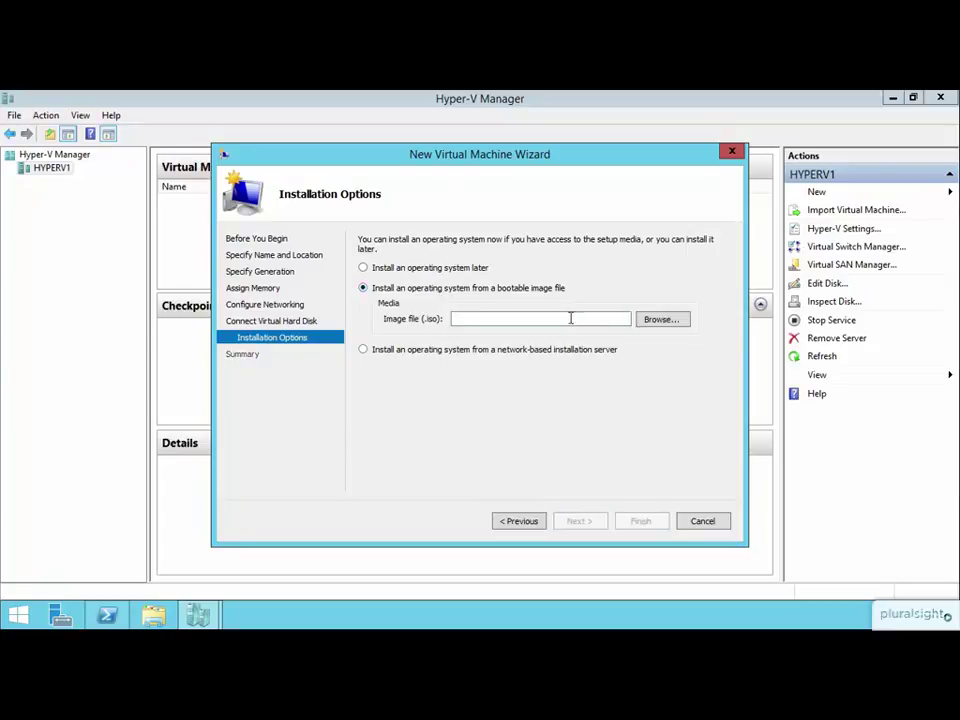
left_click(659, 322)
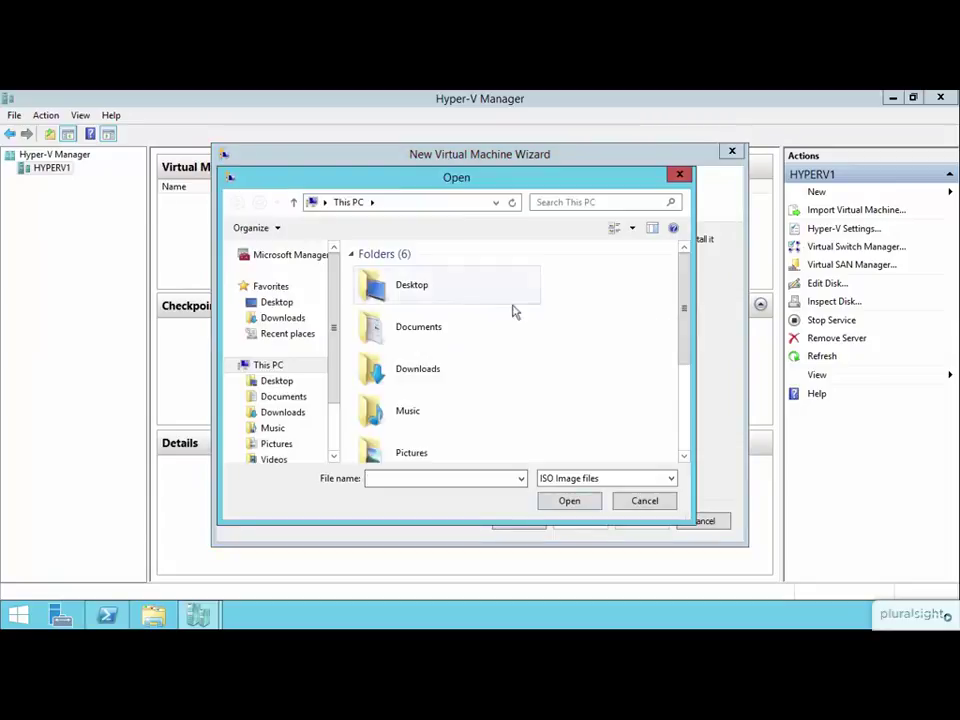
left_click_drag(336, 347, 336, 380)
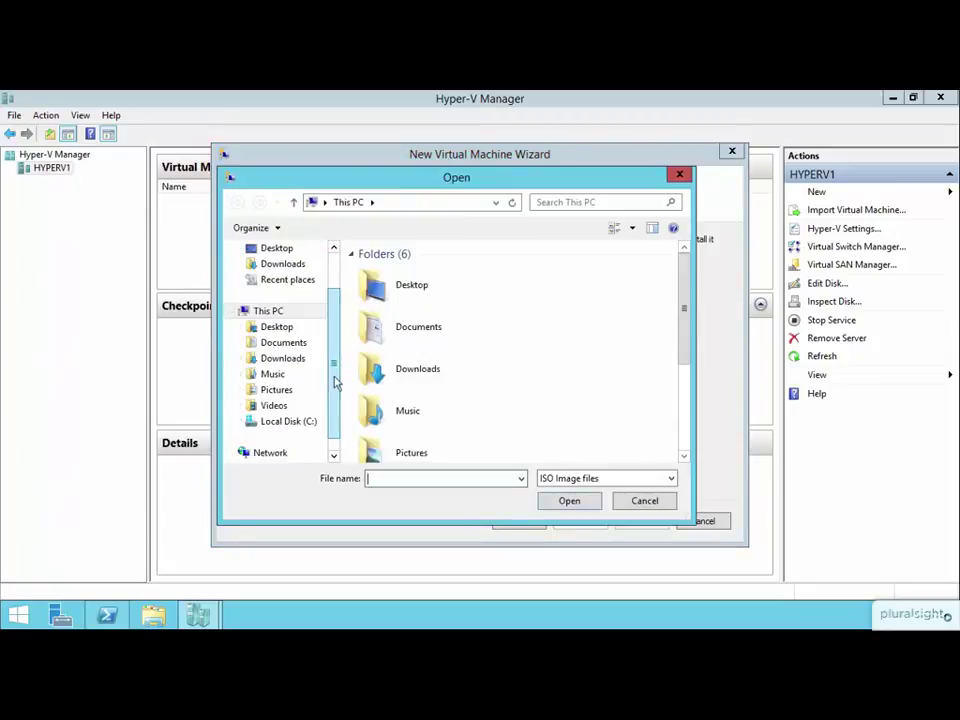
left_click(279, 421)
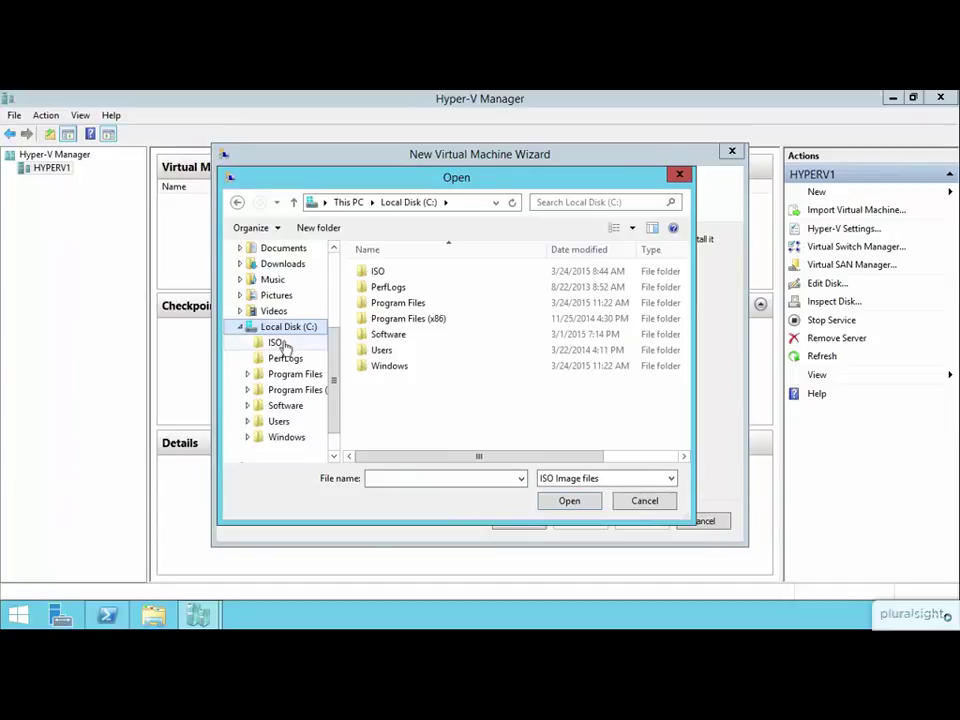
left_click(277, 344)
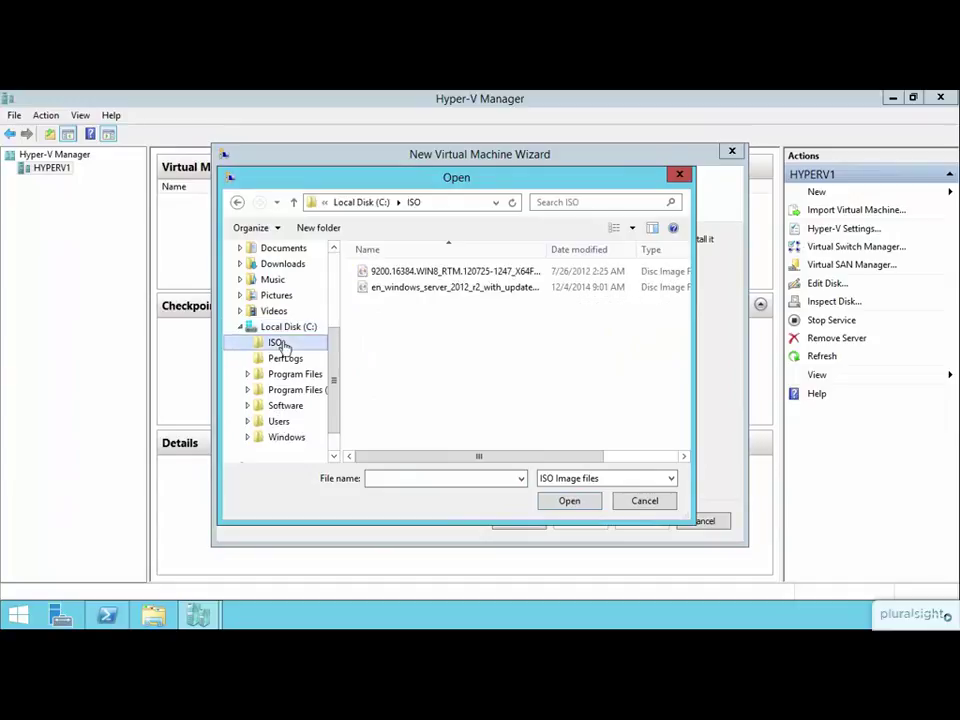
double_click(455, 271)
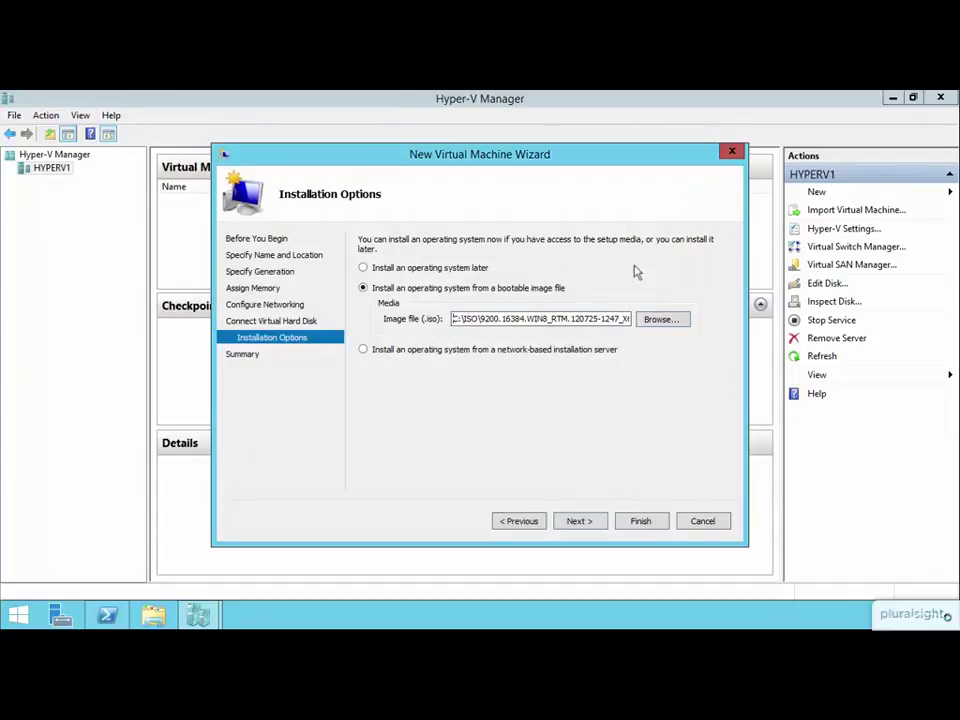
left_click(587, 521)
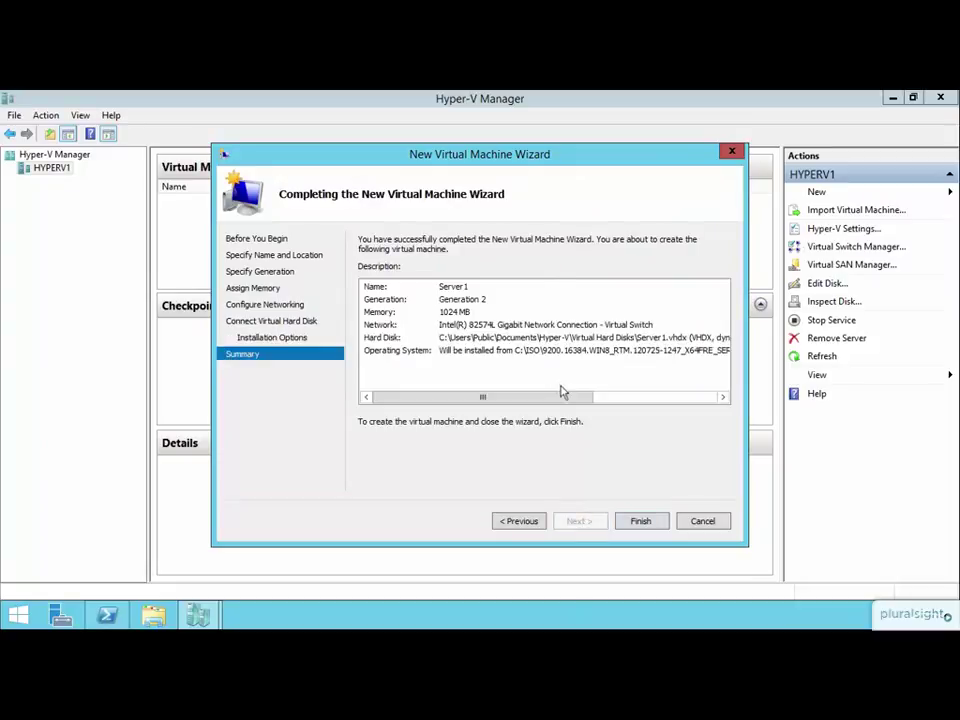
left_click(639, 521)
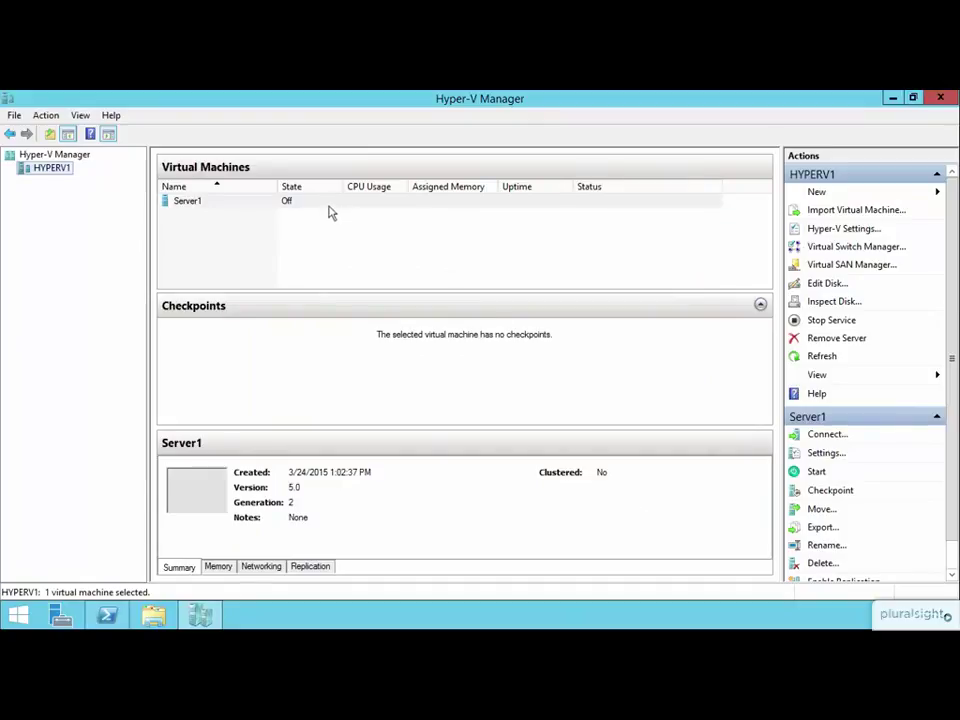
Step: Review Server1's memory, networking and replication details and return to its summary
left_click(226, 205)
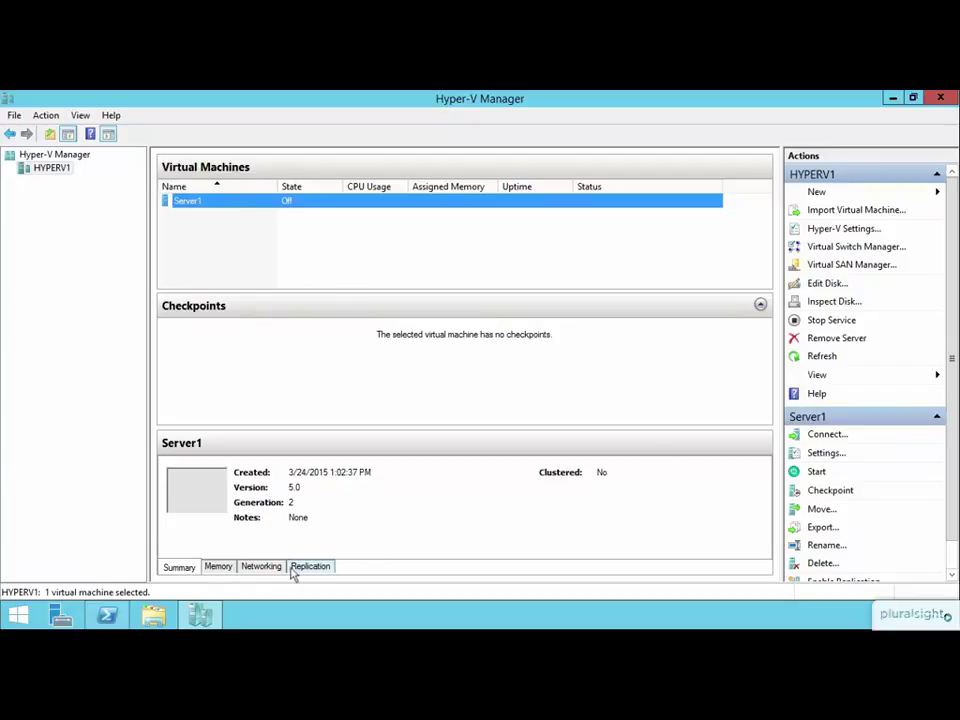
left_click(219, 567)
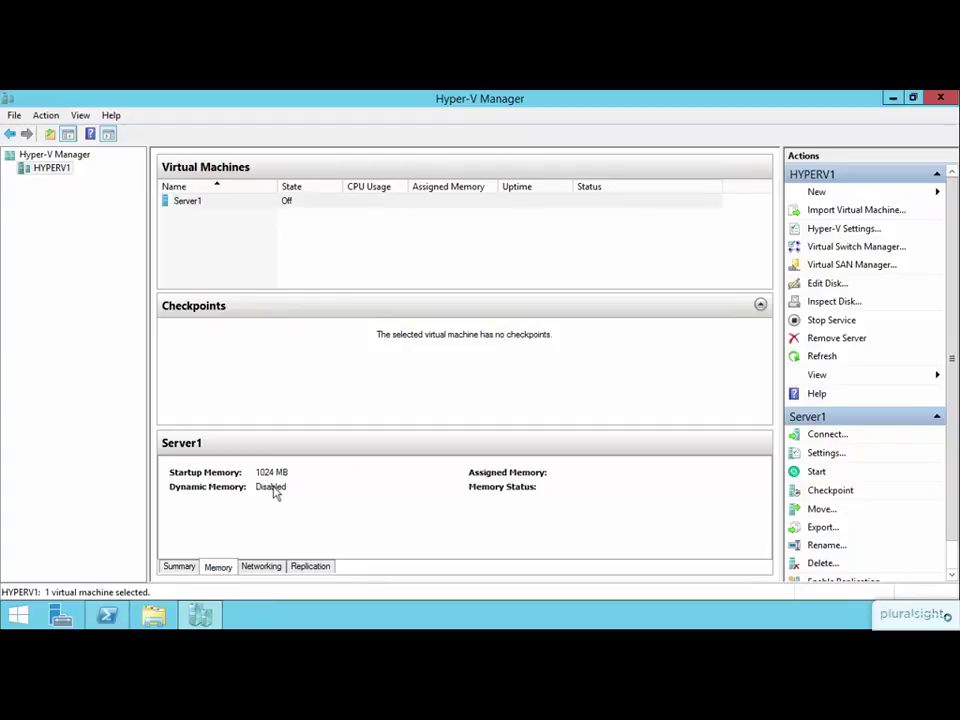
left_click(276, 568)
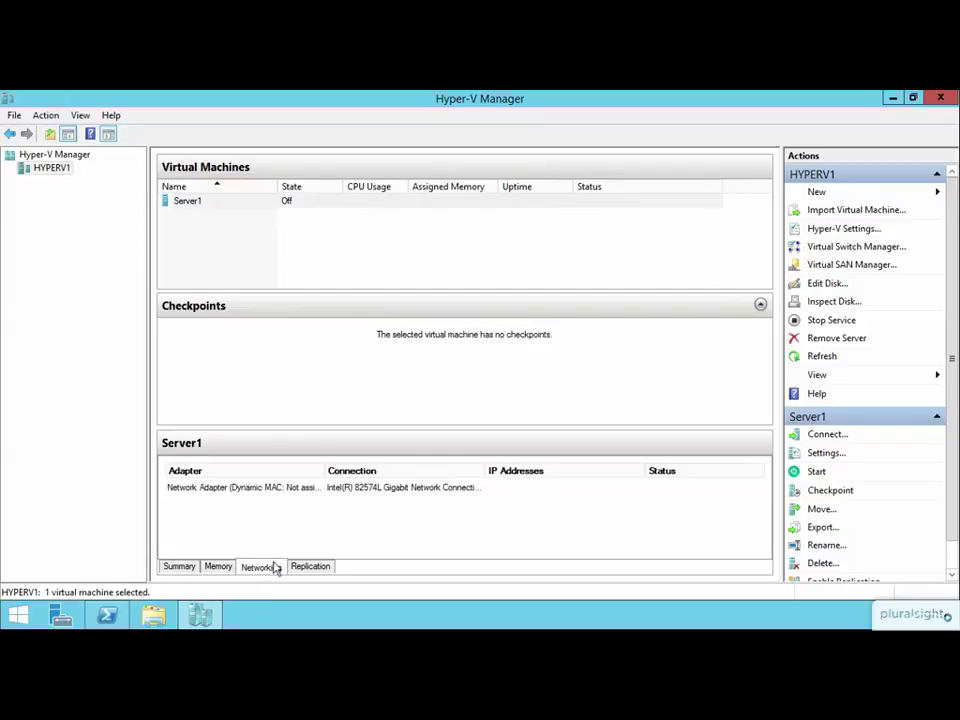
left_click(305, 569)
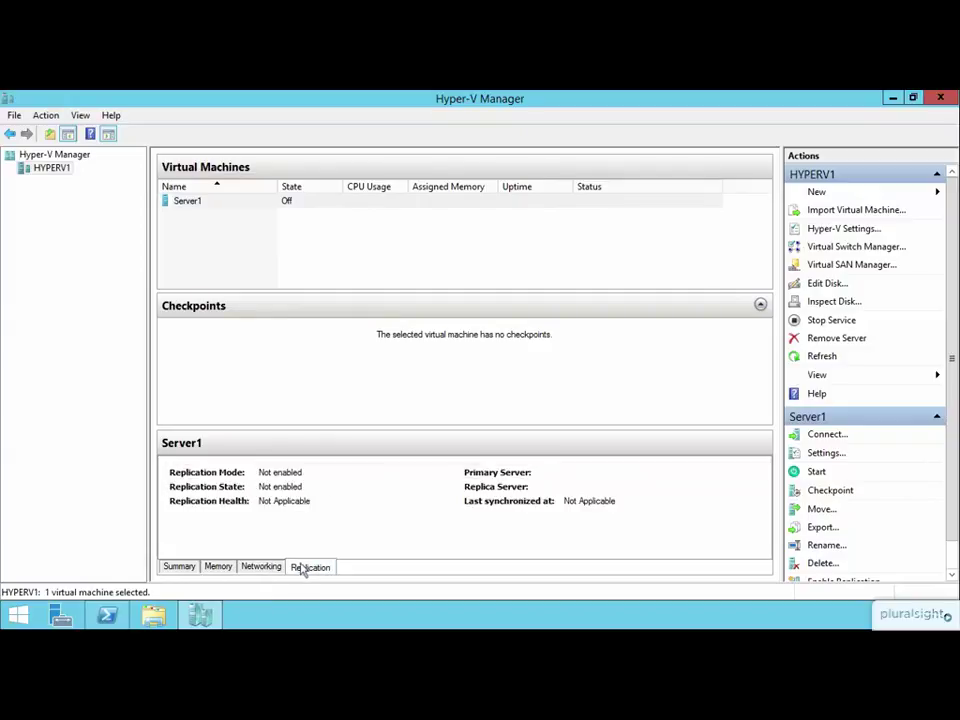
left_click(180, 570)
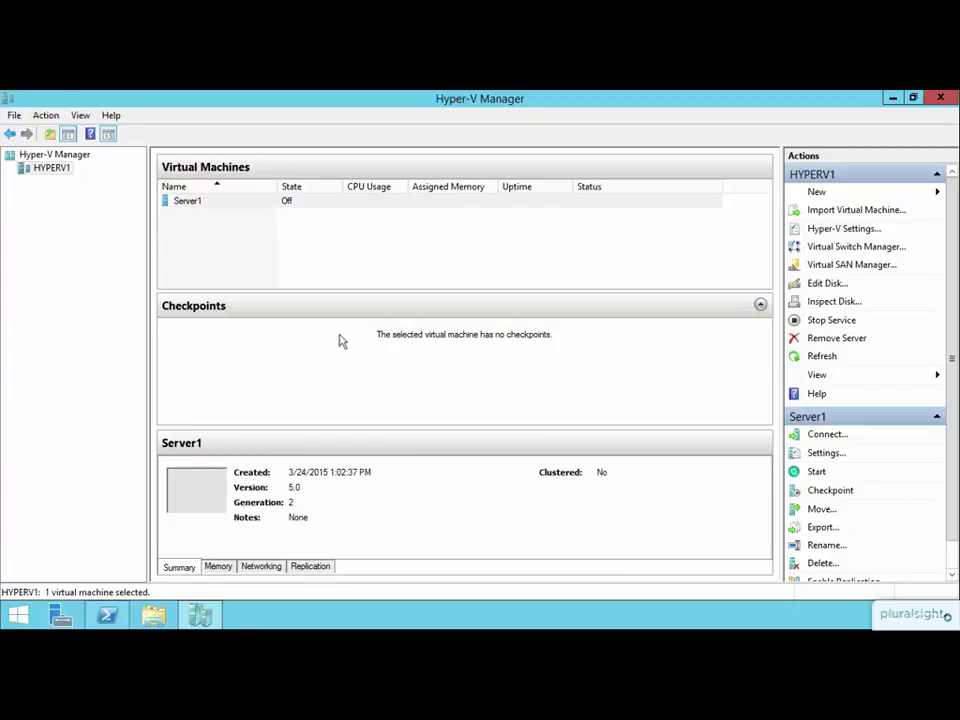
Step: Start the Server1 virtual machine
left_click(349, 201)
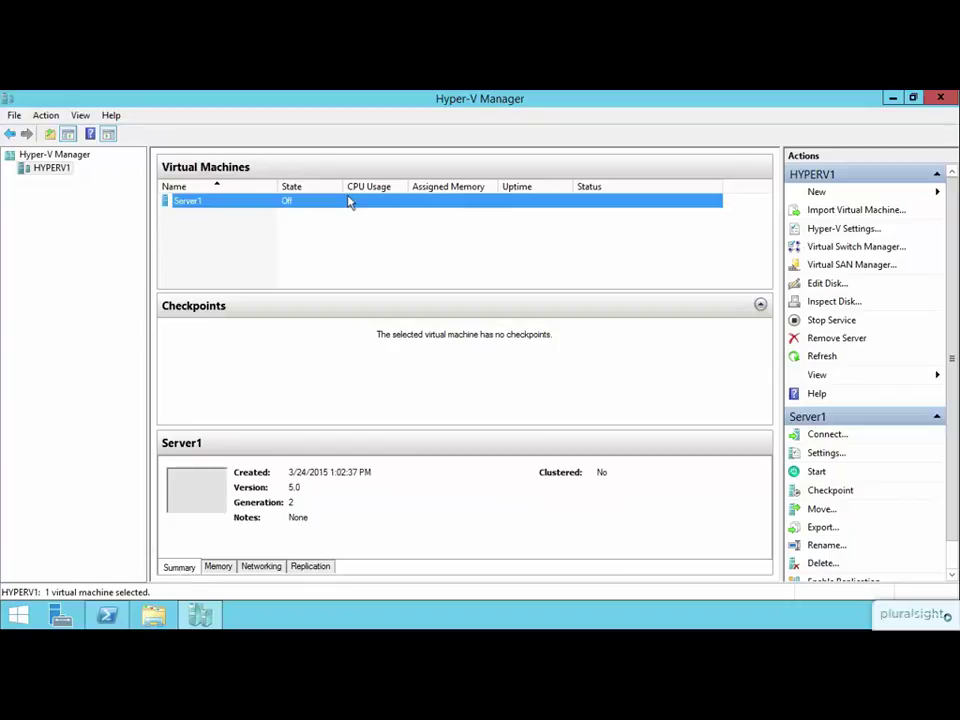
right_click(349, 201)
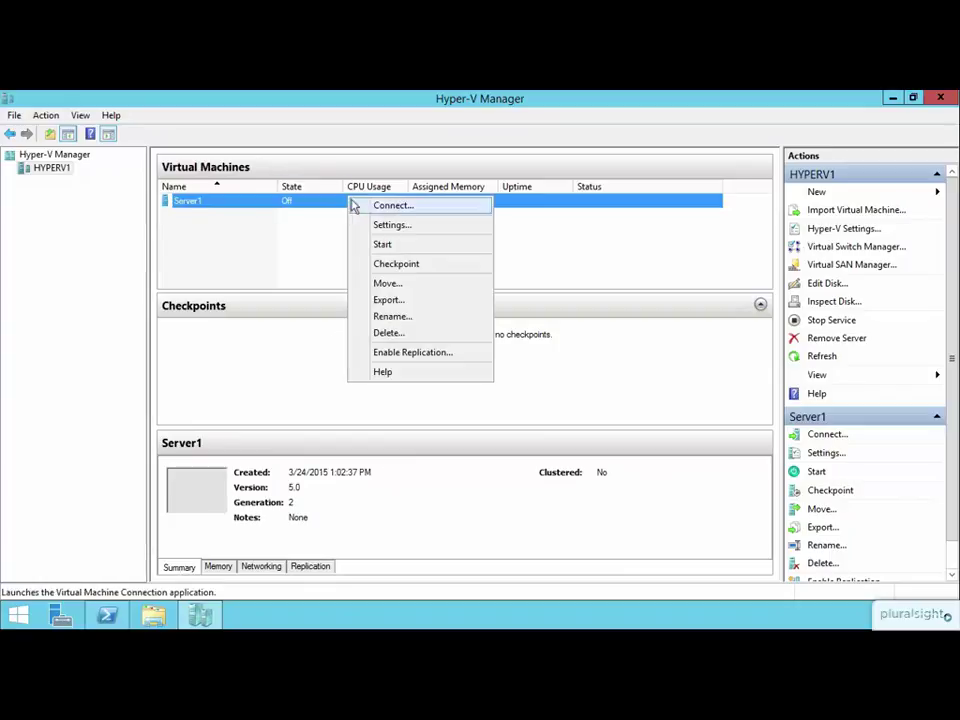
left_click(404, 252)
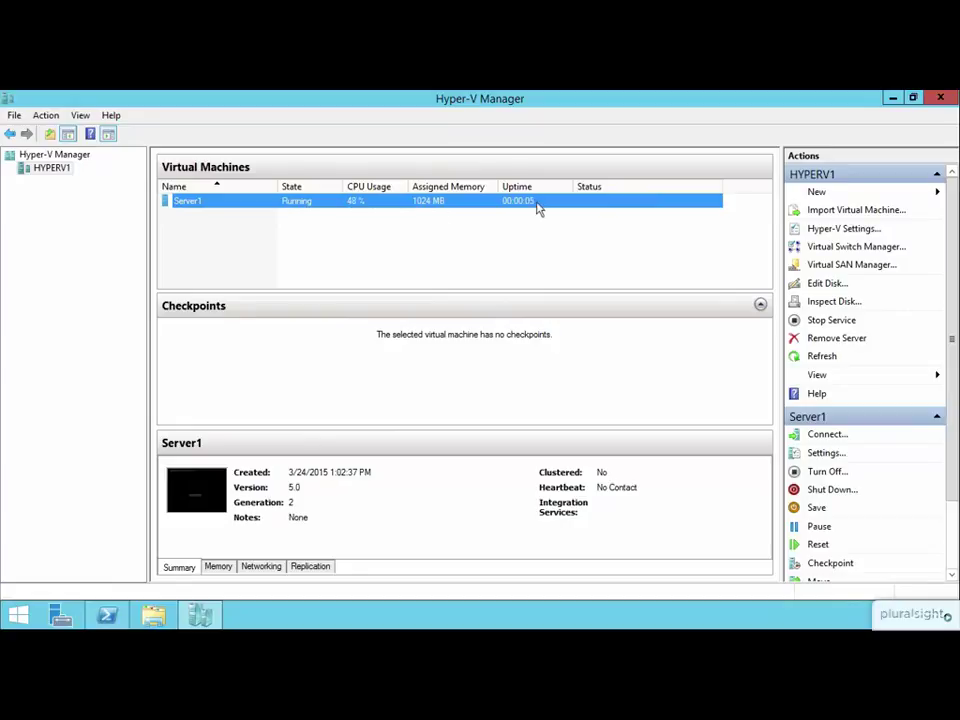
Step: Connect to Server1 and boot it from the installation media into Windows Setup, closing the connection window once Setup loads
double_click(385, 209)
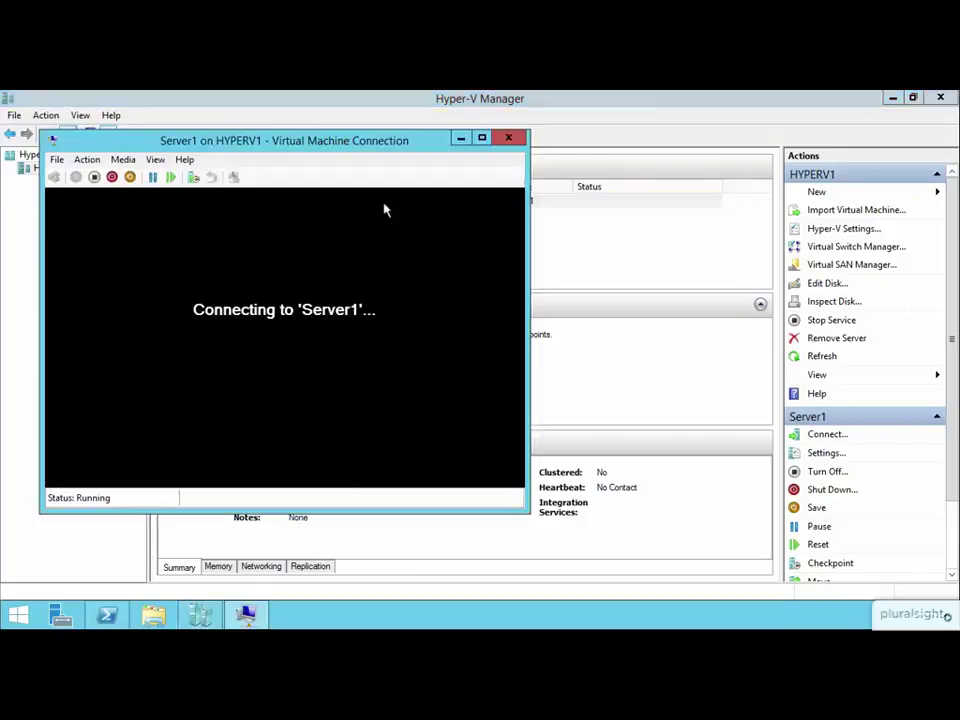
double_click(340, 140)
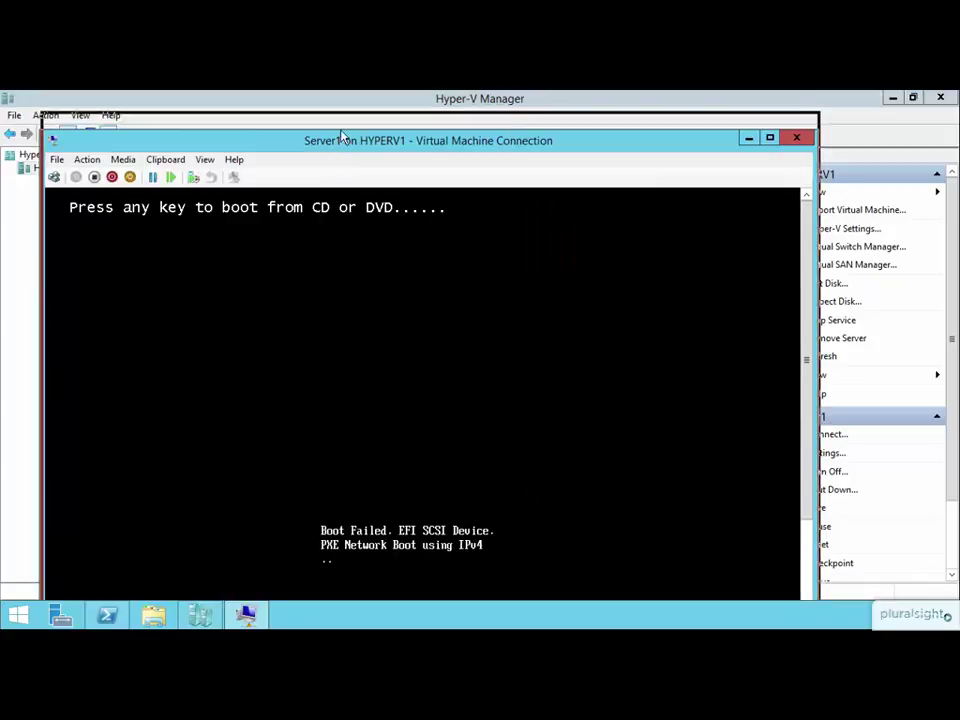
key("Return")
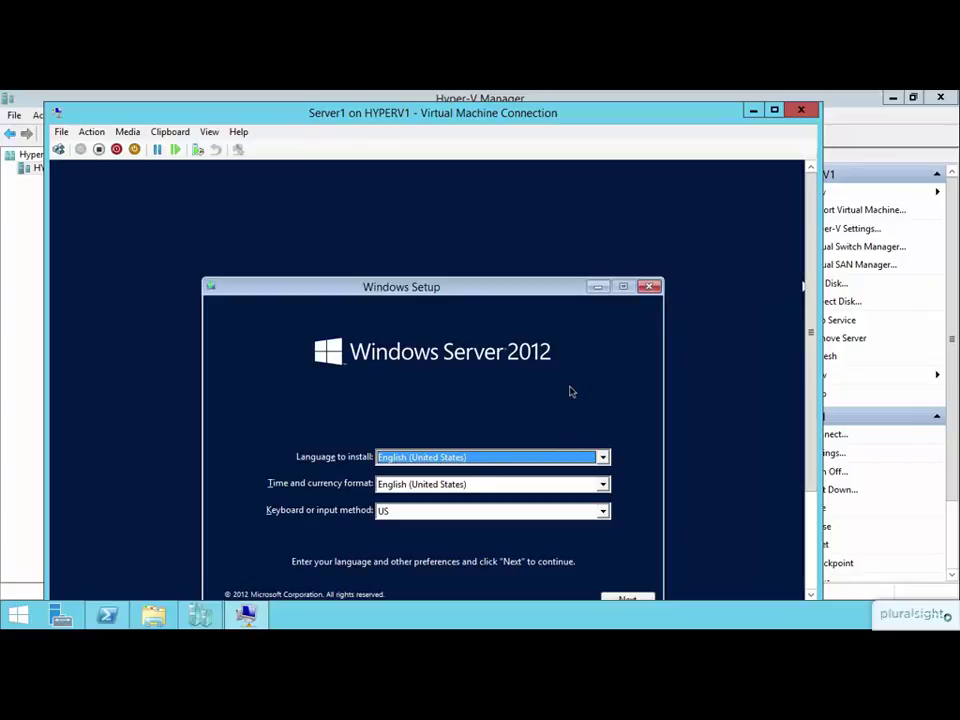
left_click(800, 112)
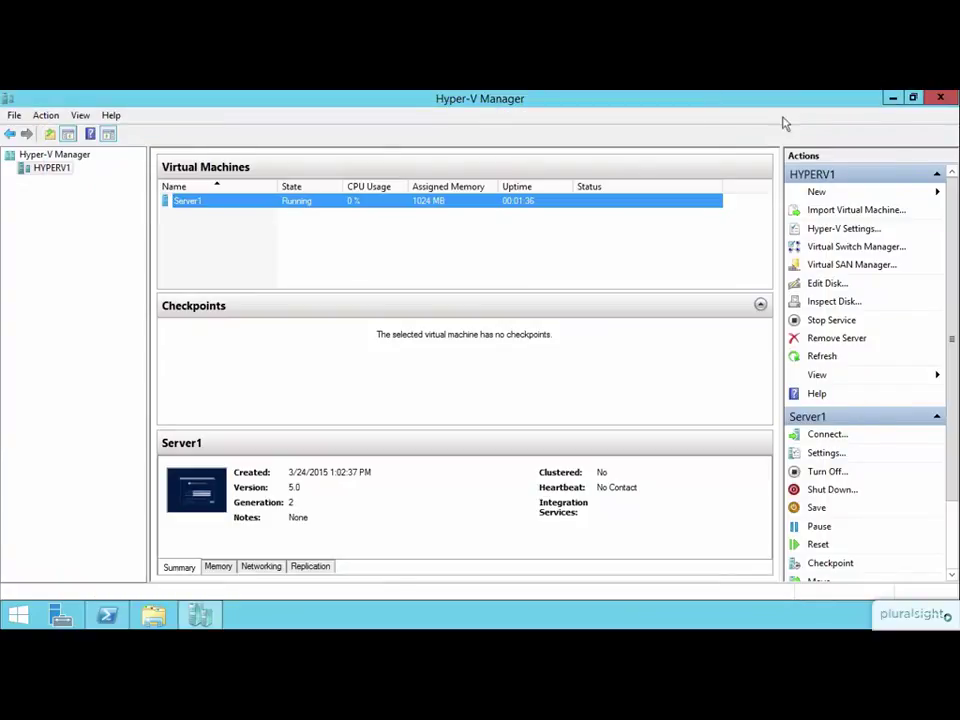
right_click(388, 206)
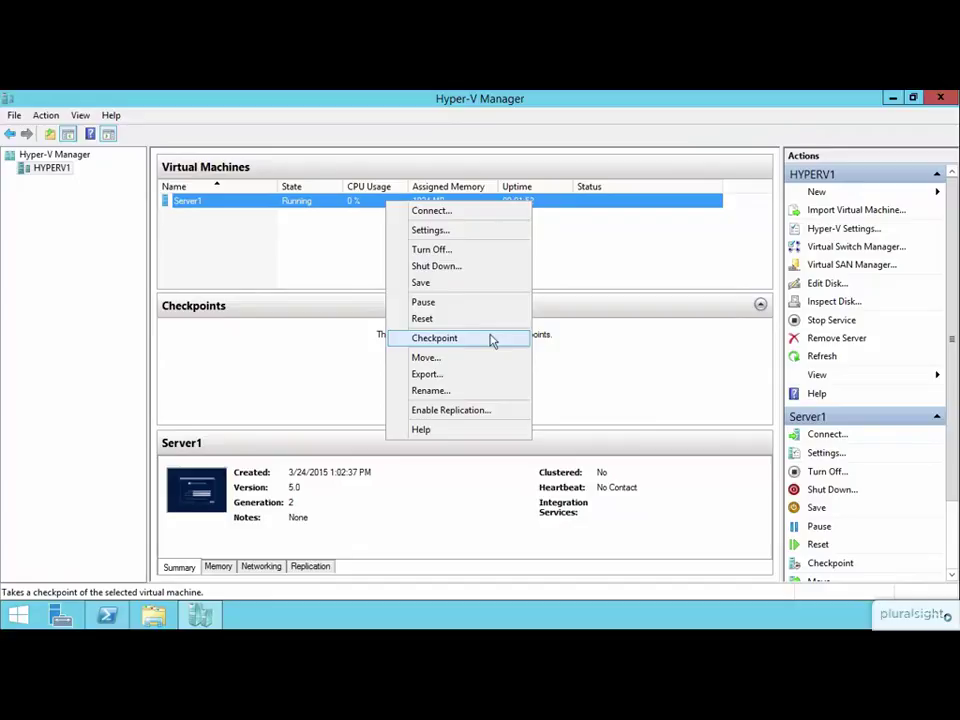
left_click(655, 268)
left_click(336, 204)
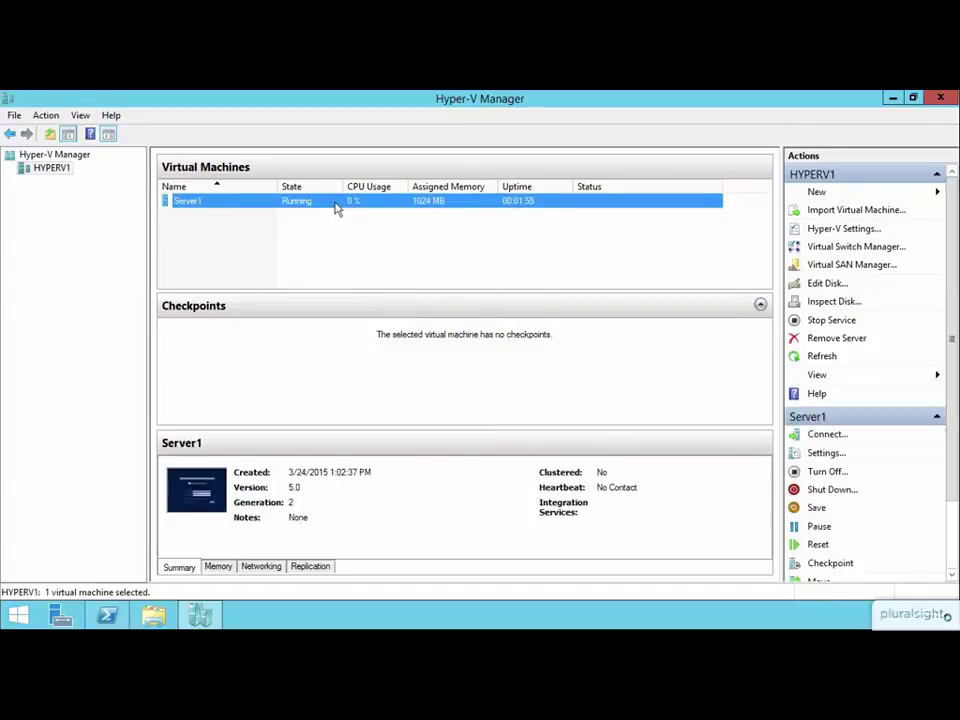